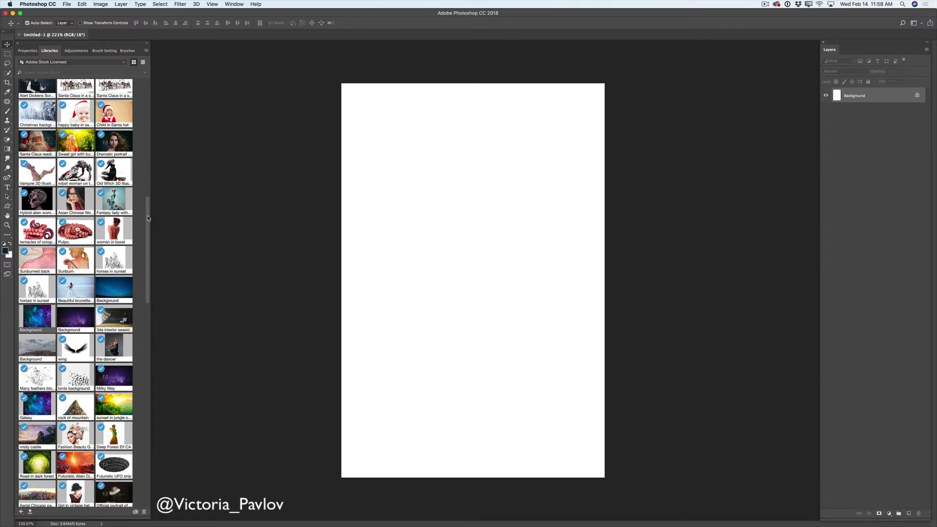
- Open the hybrid alien woman queen stock image from the Adobe Stock Licensed library
drag(148, 219, 154, 92)
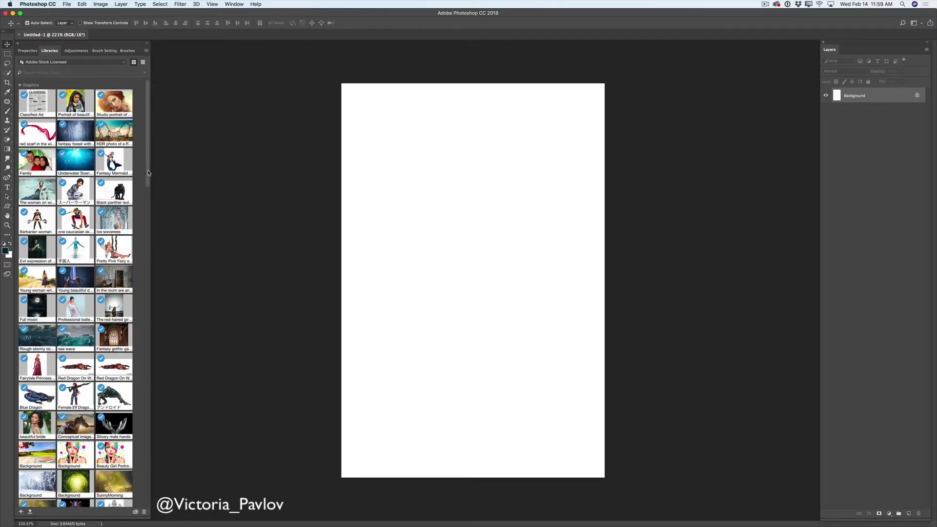
drag(149, 173, 149, 193)
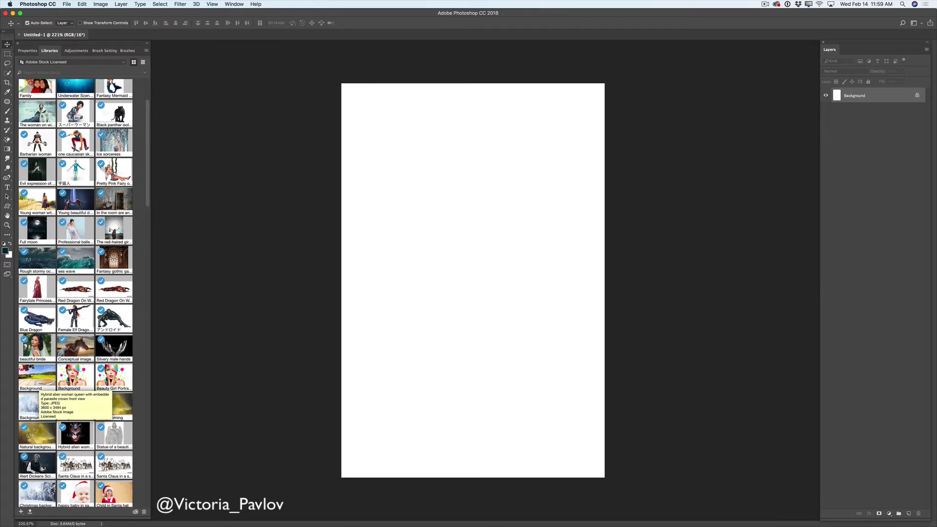
double_click(77, 433)
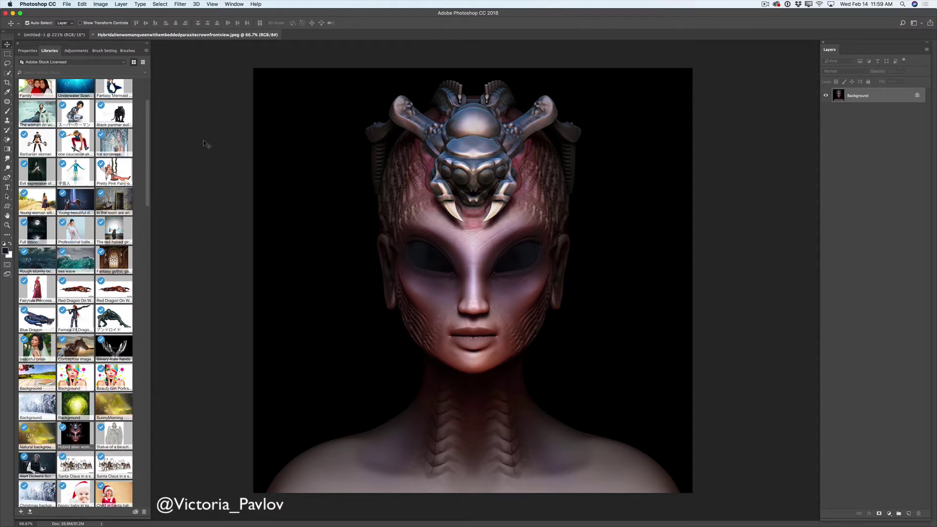
- Place the blue and purple galaxy Background image over the alien portrait and scale it to cover the whole canvas
drag(149, 172, 161, 268)
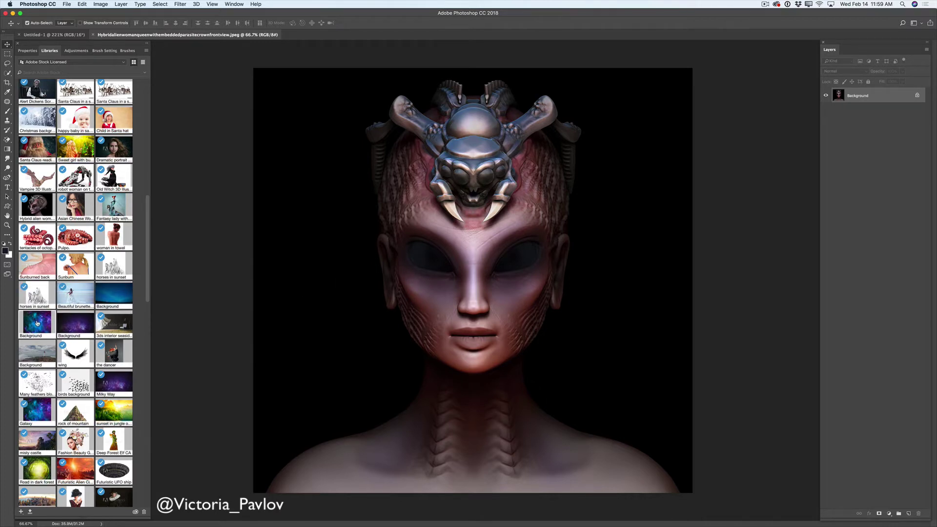
drag(37, 325, 506, 260)
drag(541, 218, 235, 265)
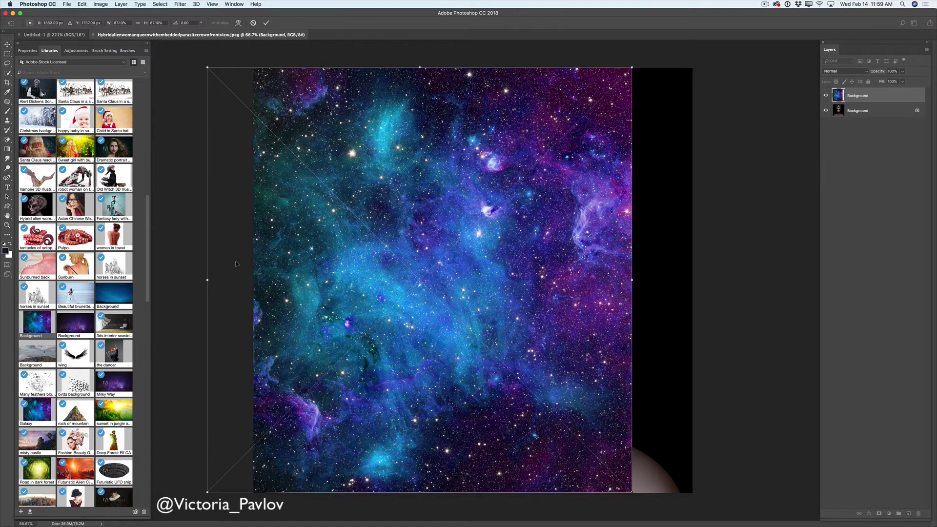
drag(462, 187, 505, 188)
drag(675, 69, 702, 55)
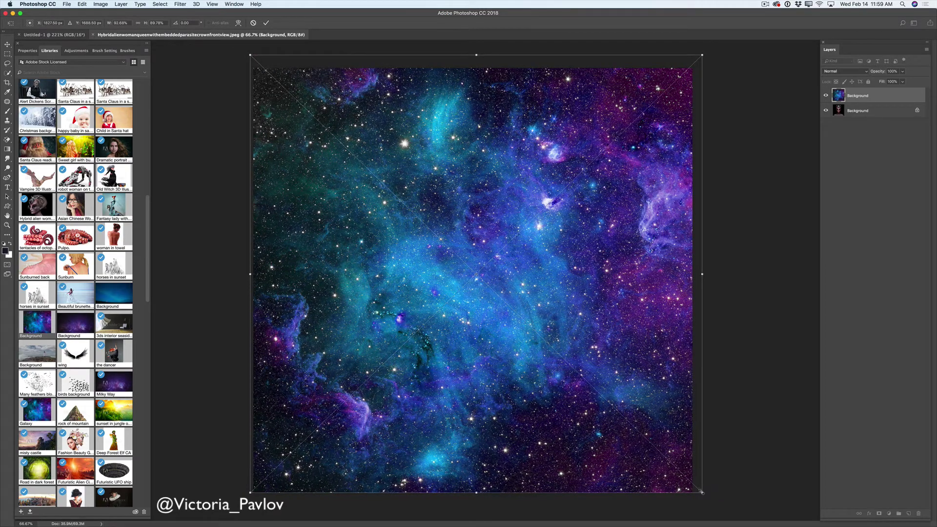
drag(702, 492, 708, 502)
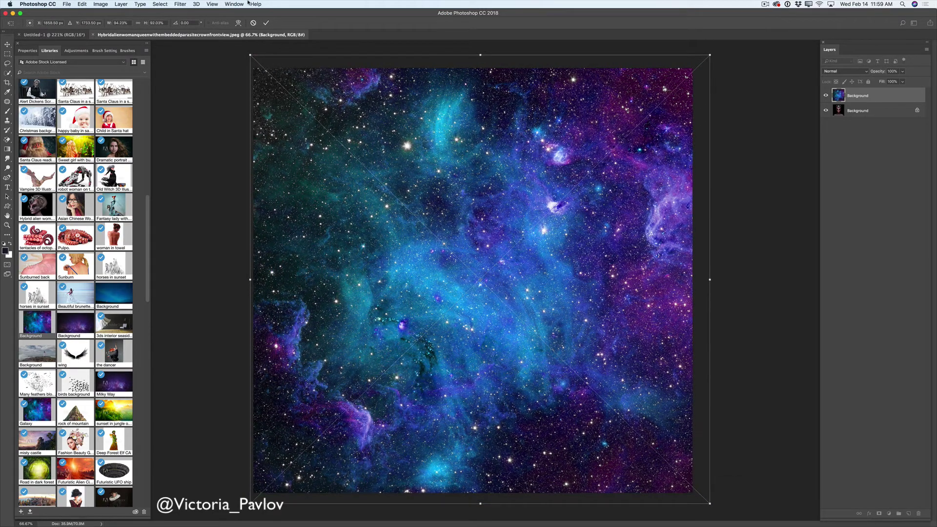
click(266, 22)
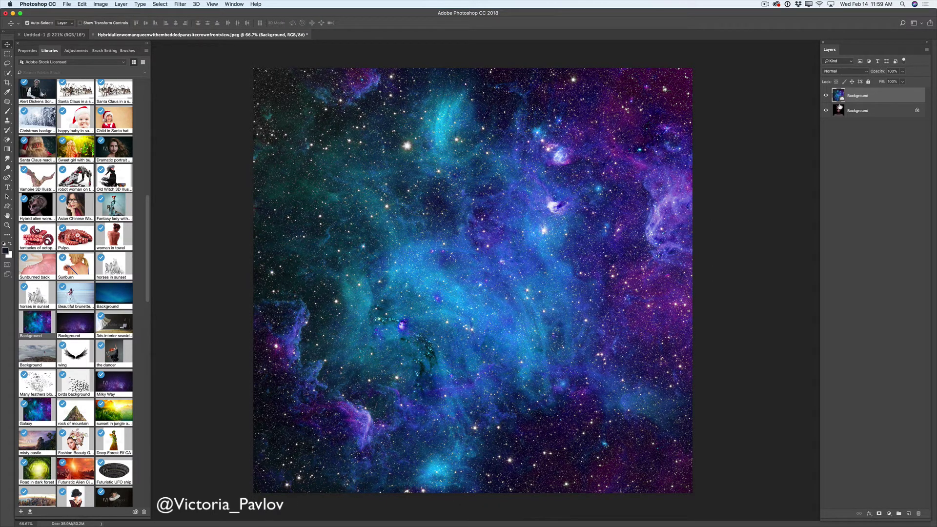
- Unlock the alien portrait's background layer and move the galaxy layer beneath it
click(866, 116)
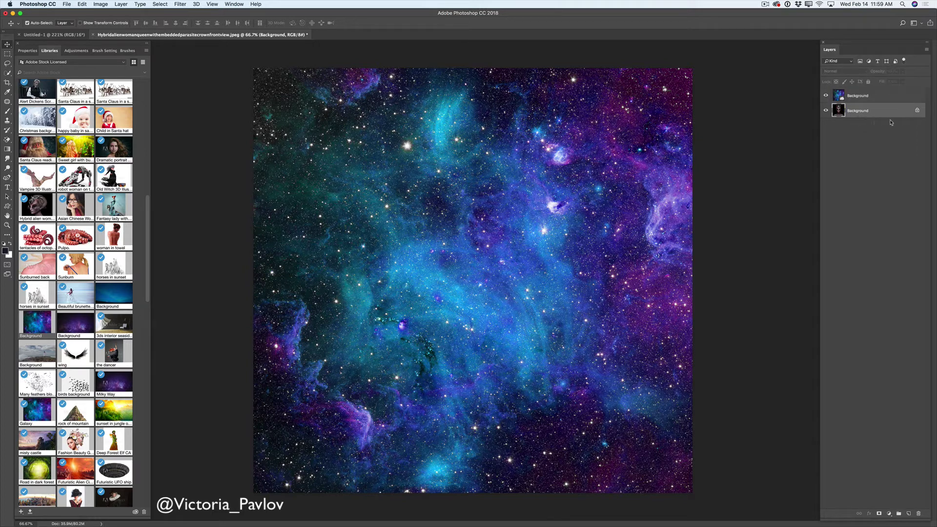
click(918, 112)
click(869, 97)
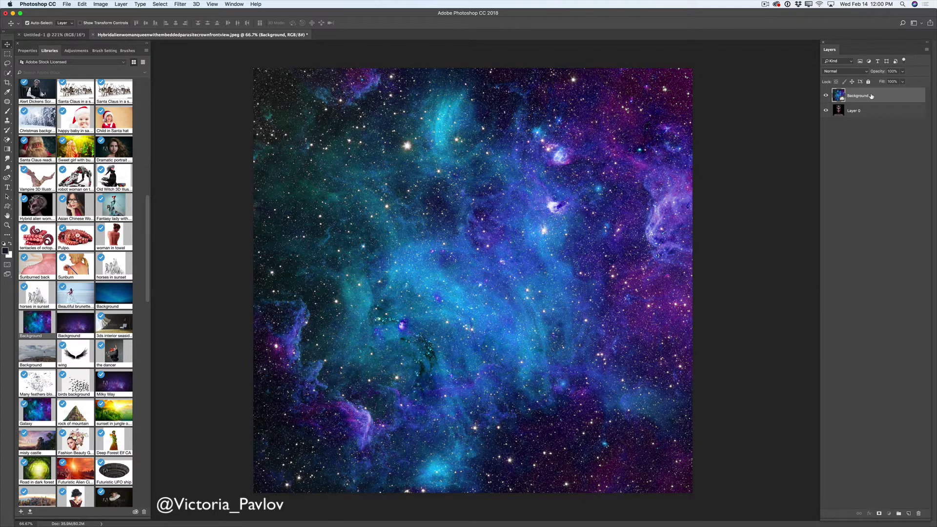
drag(872, 96, 866, 127)
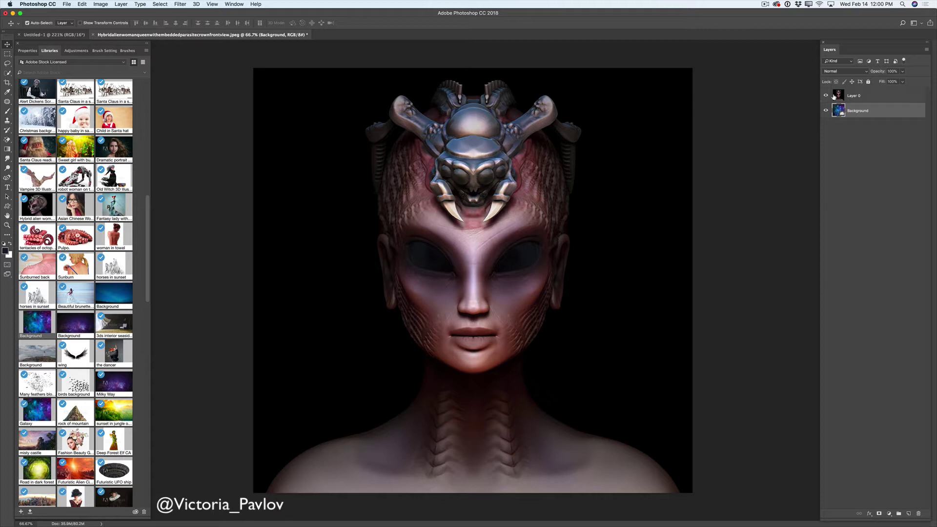
- Select the alien woman on Layer 0 with Quick Selection and brush the missing neck edge into the selection in Select and Mask
click(855, 97)
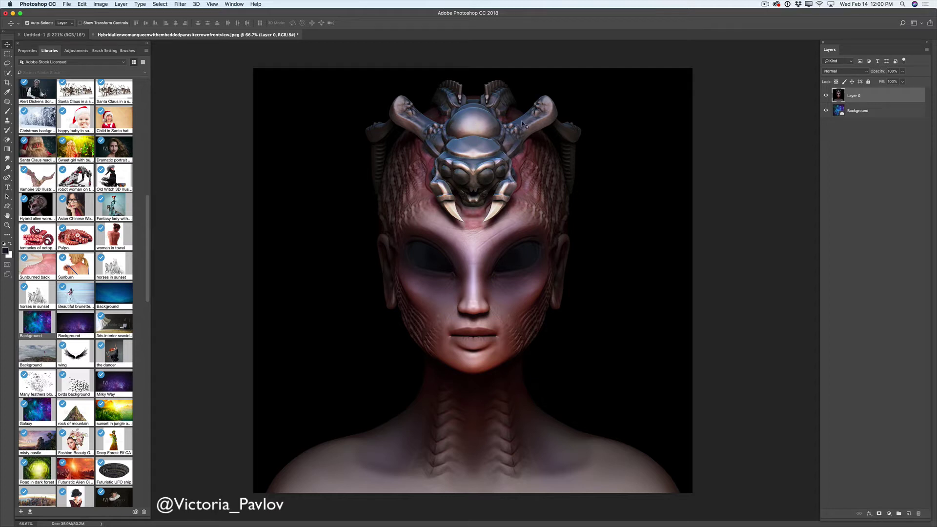
click(7, 73)
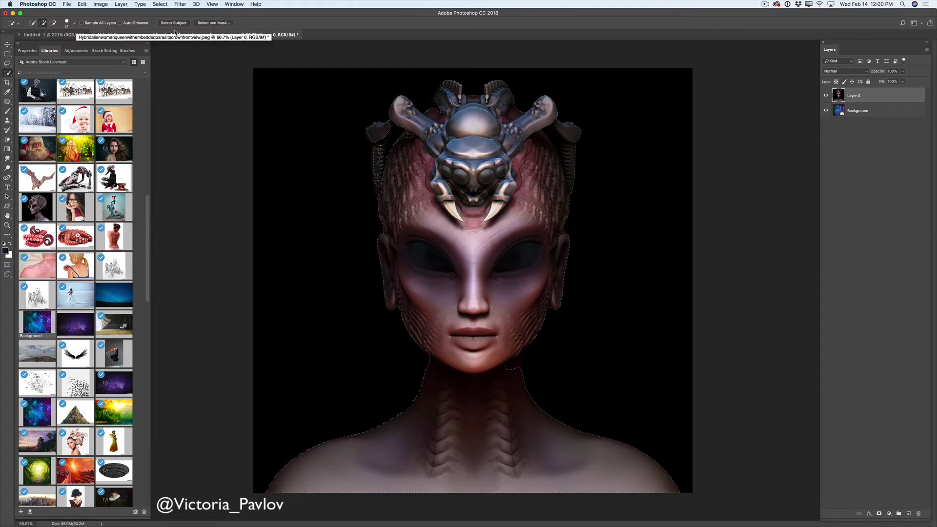
click(220, 24)
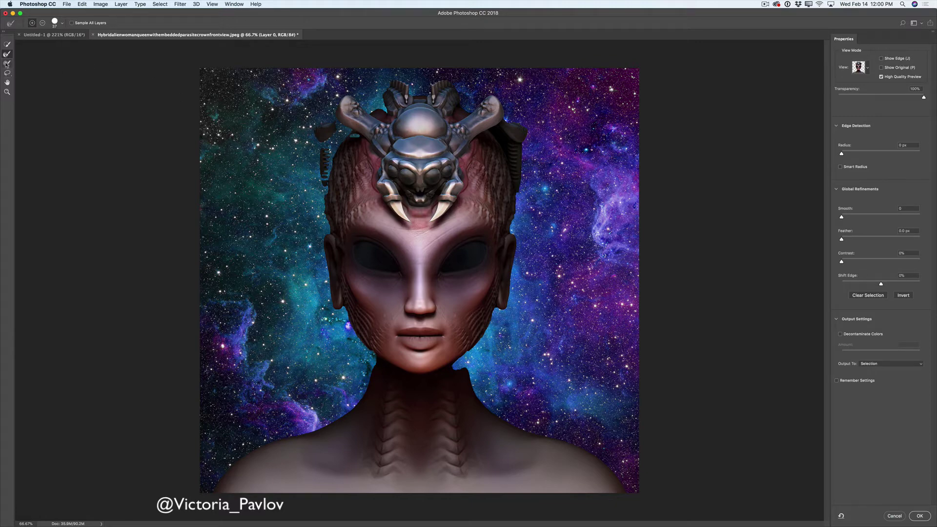
click(7, 63)
mouse_move(456, 358)
mouse_down()
mouse_move(455, 367)
mouse_move(466, 348)
mouse_move(464, 365)
mouse_up()
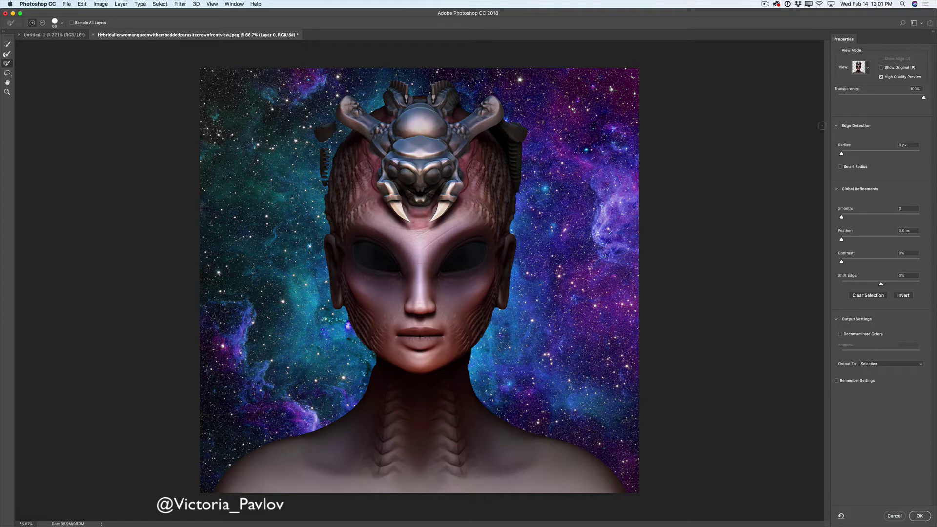
- Compare the selection preview at 0% and 100% transparency
click(868, 71)
click(871, 72)
drag(924, 98, 837, 99)
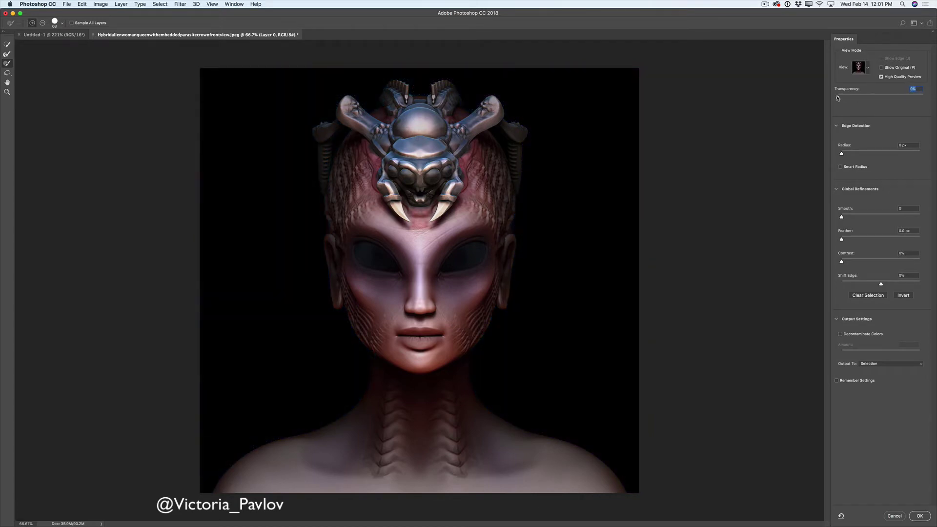
drag(838, 98, 924, 98)
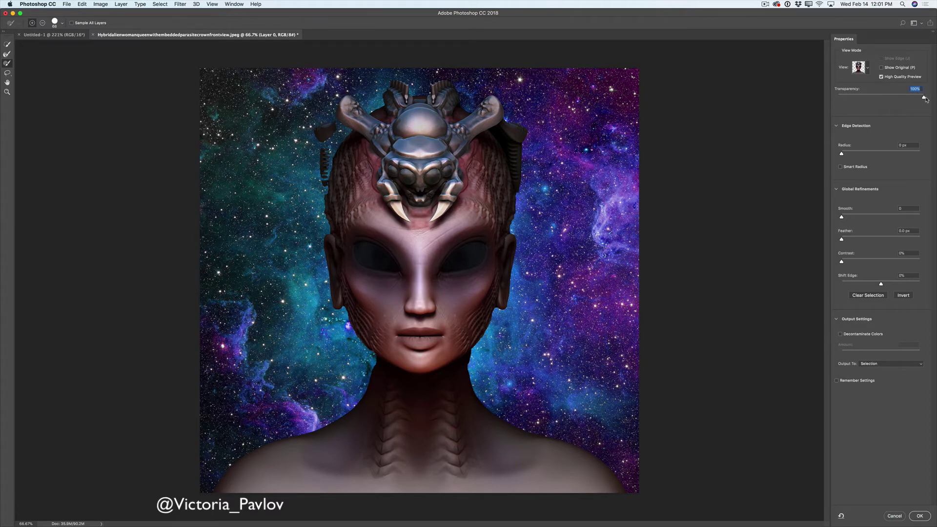
- Brush the missing head and crown edges into the selection at 50% preview transparency and restore the transparency to 100%
drag(925, 98, 881, 98)
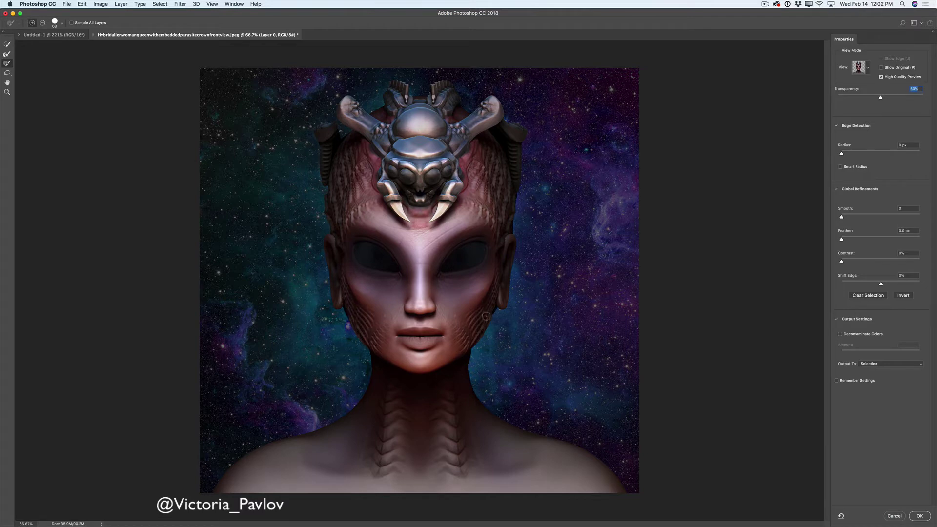
click(43, 24)
click(32, 23)
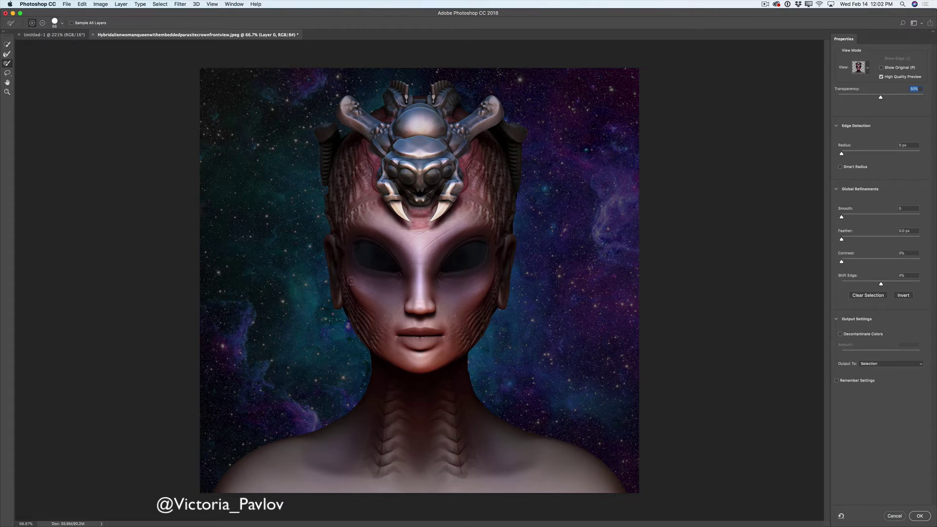
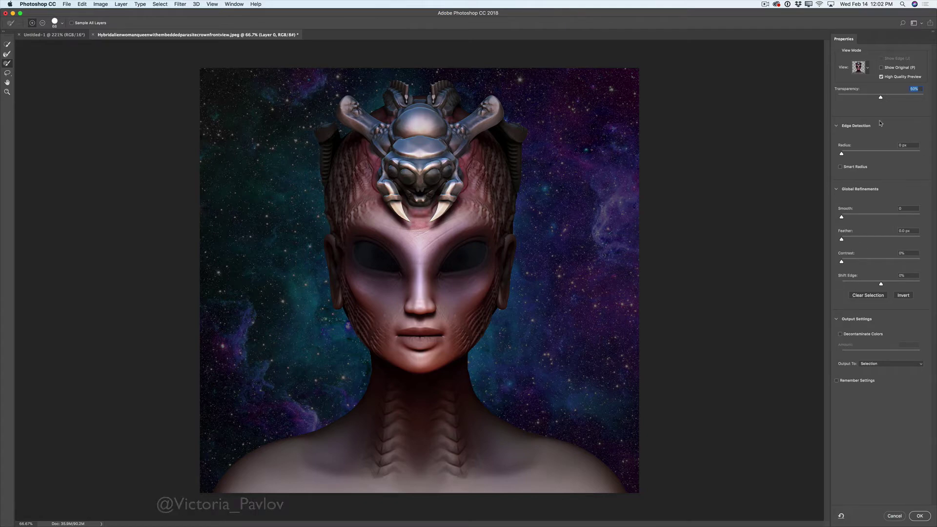
drag(882, 97, 932, 99)
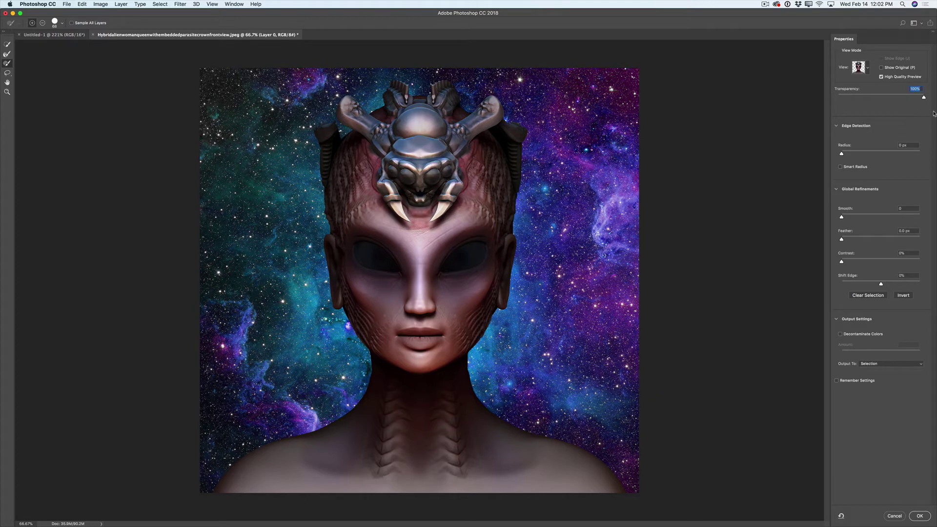
- Output the refined alien selection to a New Layer with Layer Mask
click(8, 55)
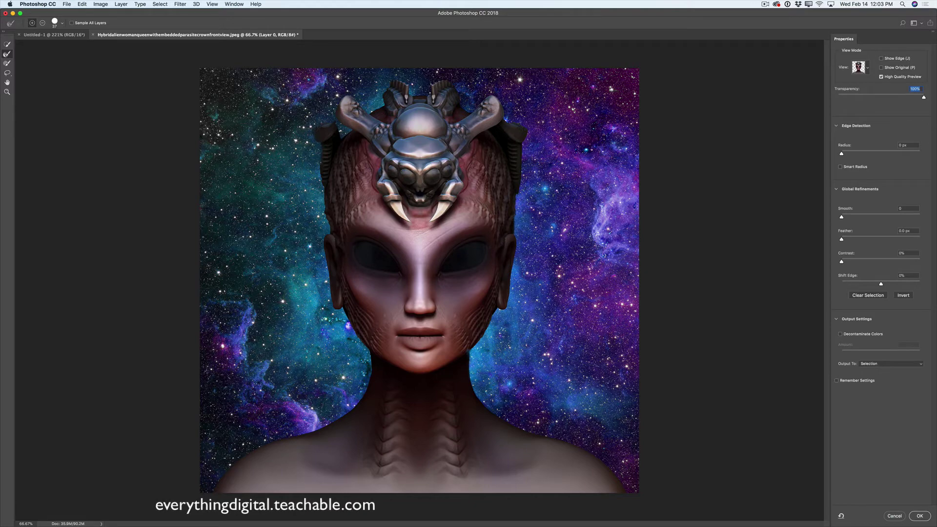
click(7, 64)
click(882, 366)
click(897, 380)
click(917, 516)
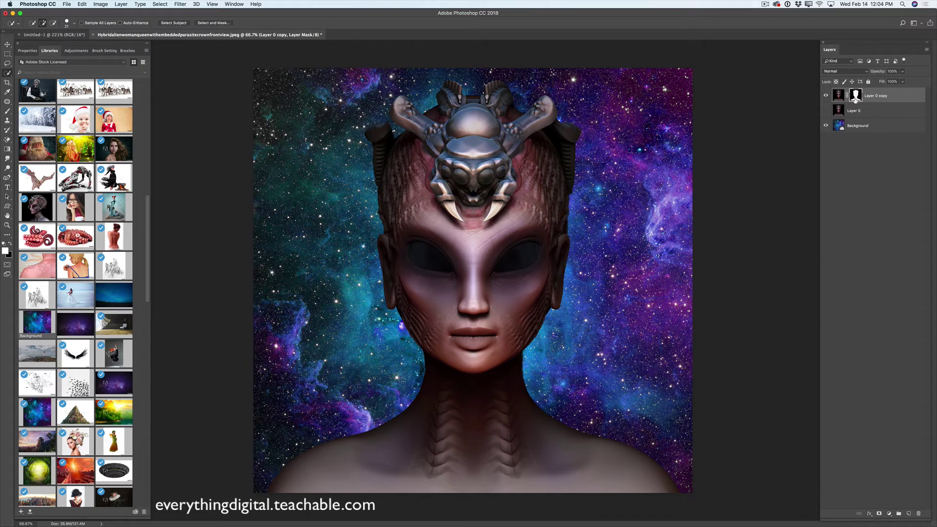
double_click(856, 96)
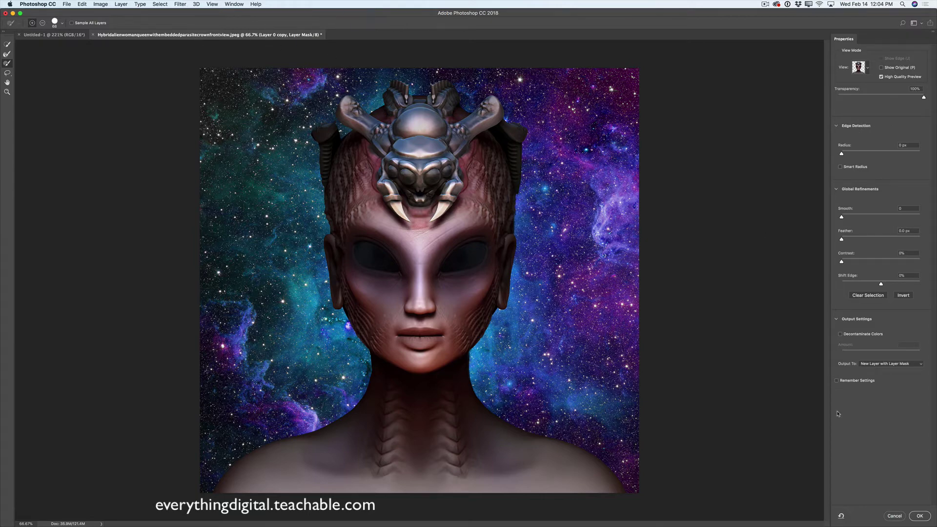
click(893, 516)
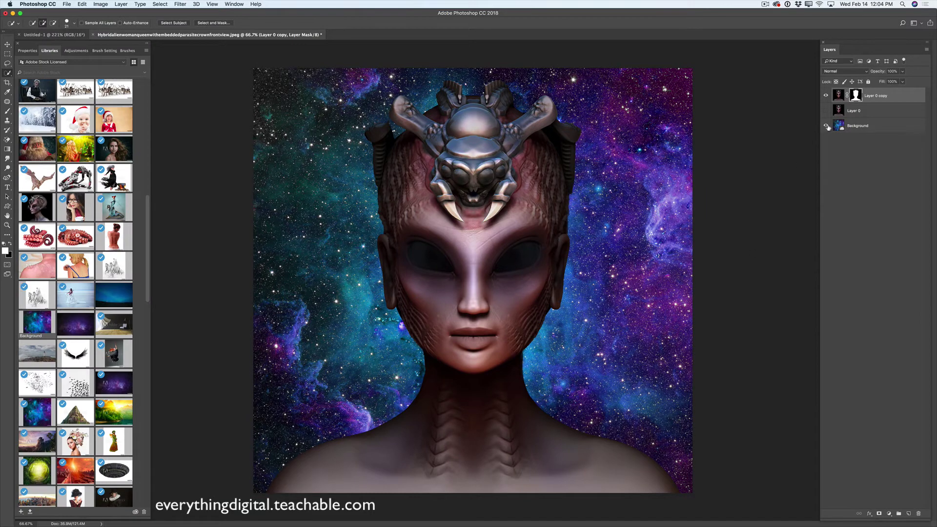
- Delete the hidden original portrait layer, Layer 0
click(869, 114)
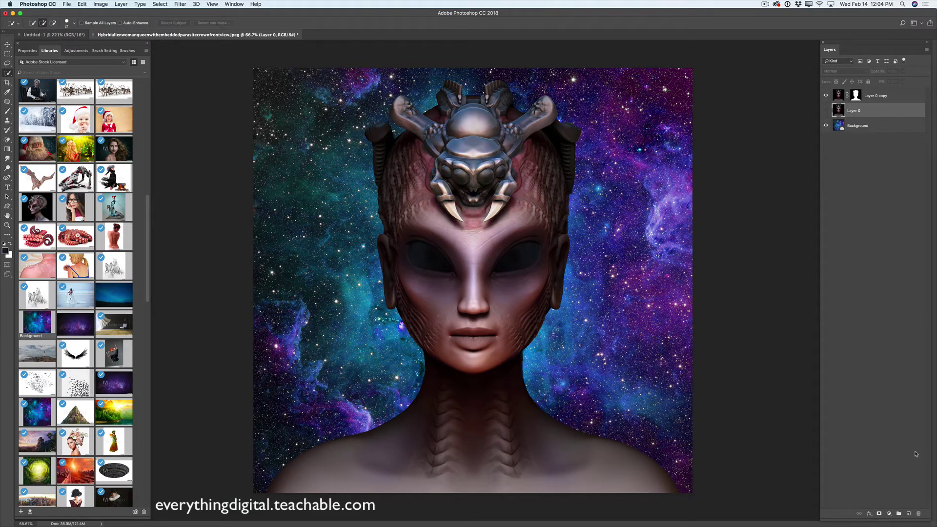
click(919, 514)
click(516, 168)
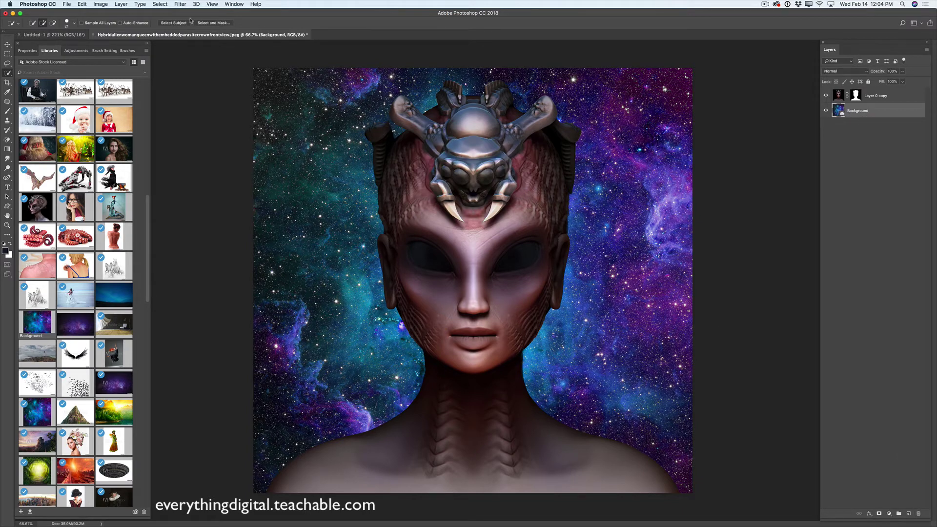
- Copy the entire contents of the galaxy Background layer and deselect
click(153, 6)
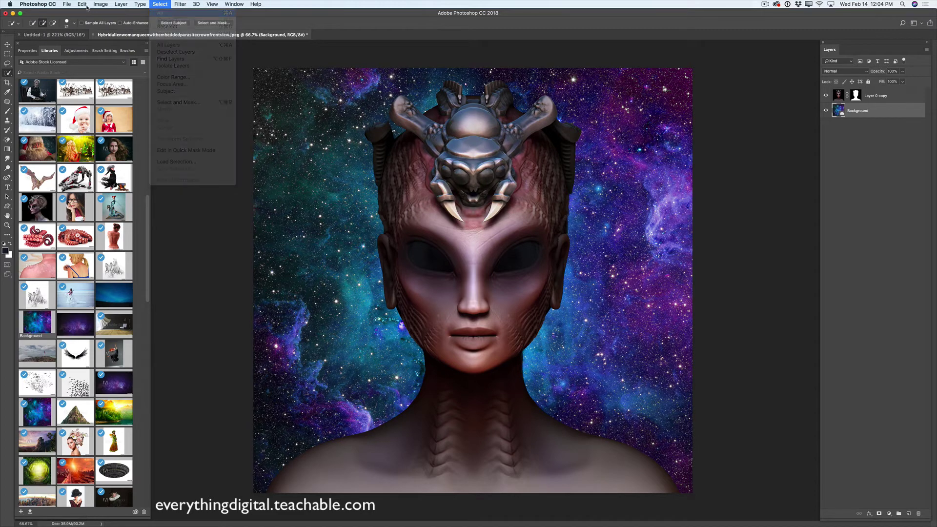
click(162, 13)
click(82, 5)
click(90, 56)
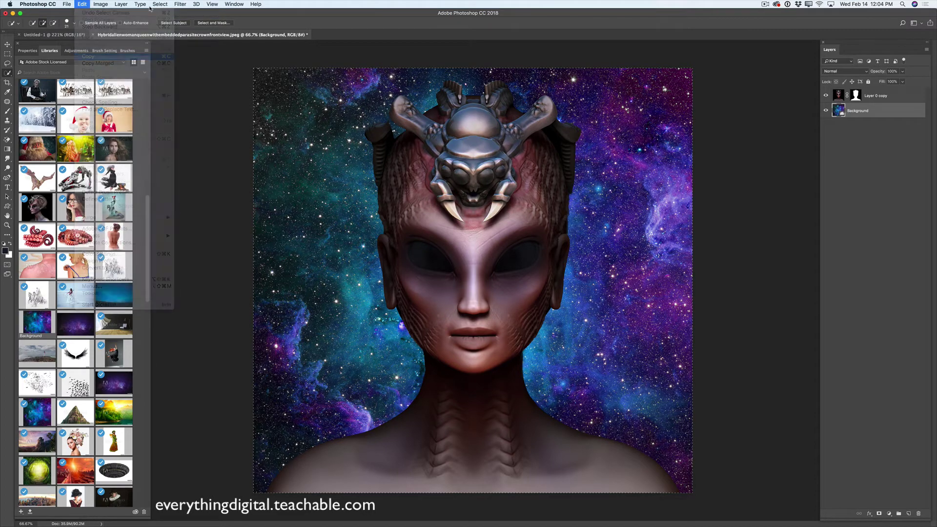
click(159, 5)
click(159, 20)
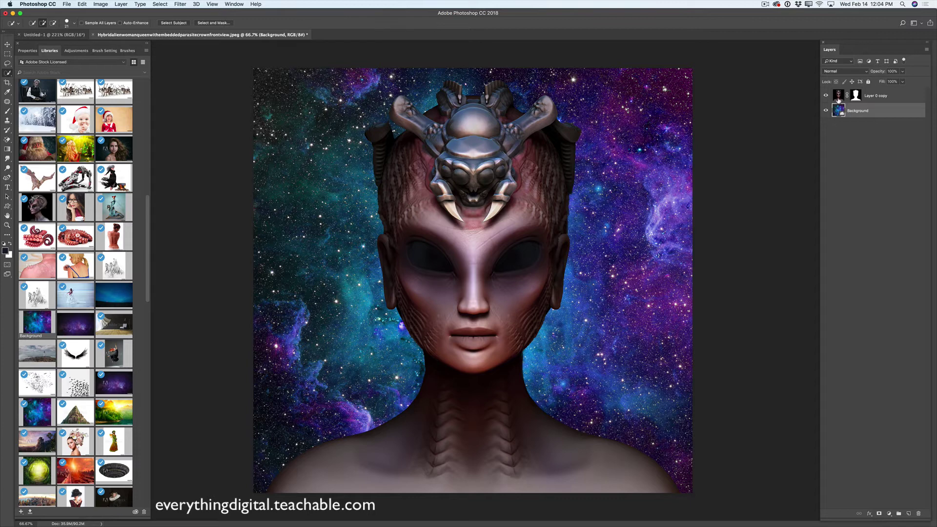
- Load the alien layer's mask as a selection and paste the copied galaxy into it above the Layer 0 copy
click(872, 97)
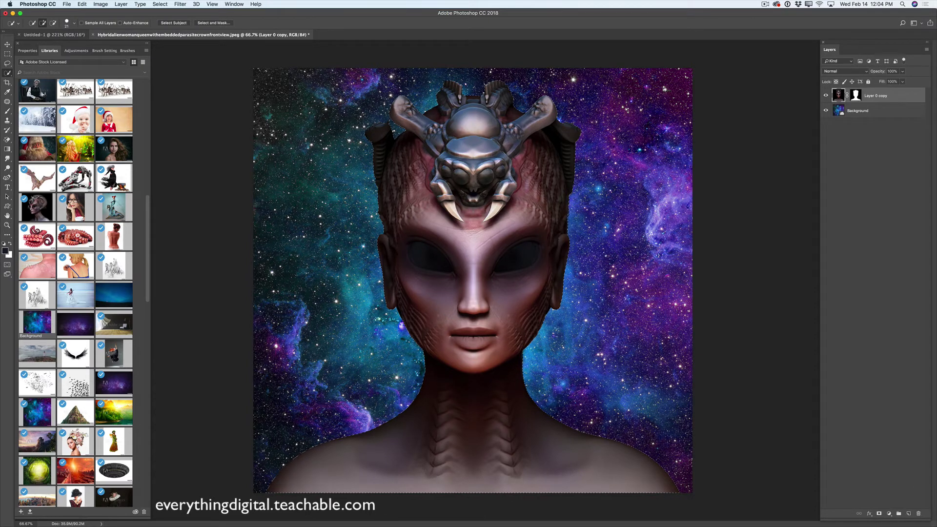
click(82, 5)
mouse_move(123, 77)
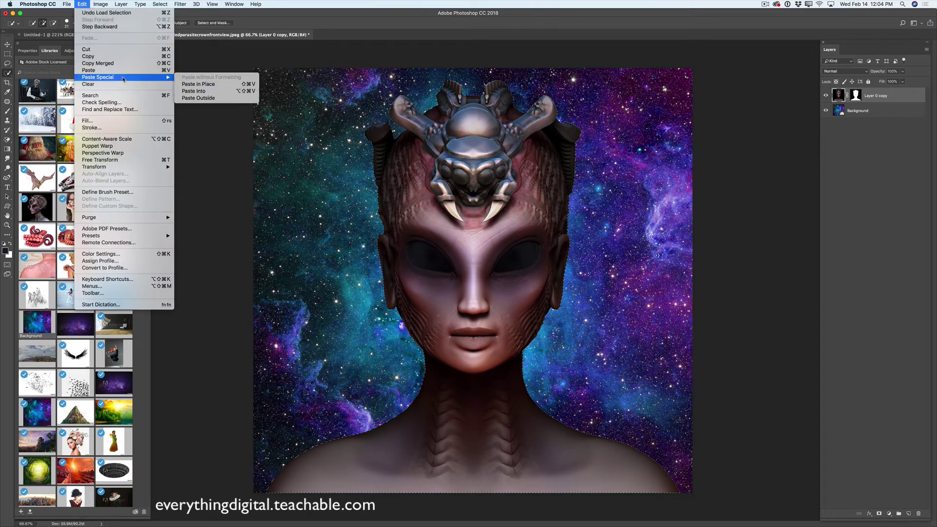
click(193, 91)
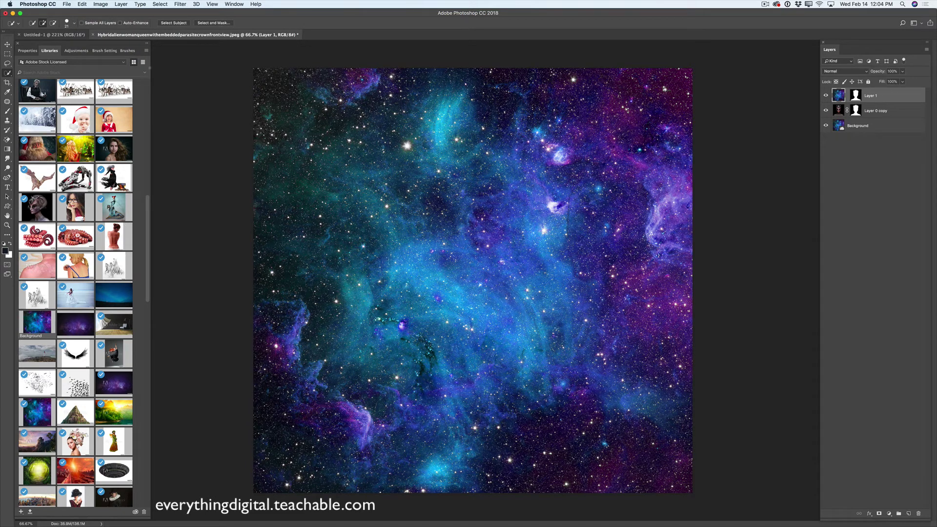
- Set the pasted galaxy layer's blend mode to Darken and its opacity to 54%, after trying Multiply
click(7, 44)
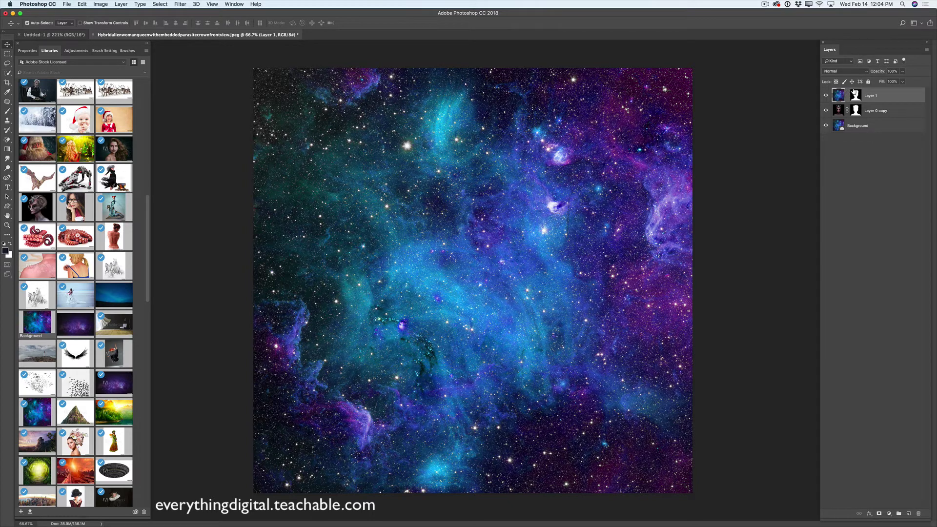
click(848, 72)
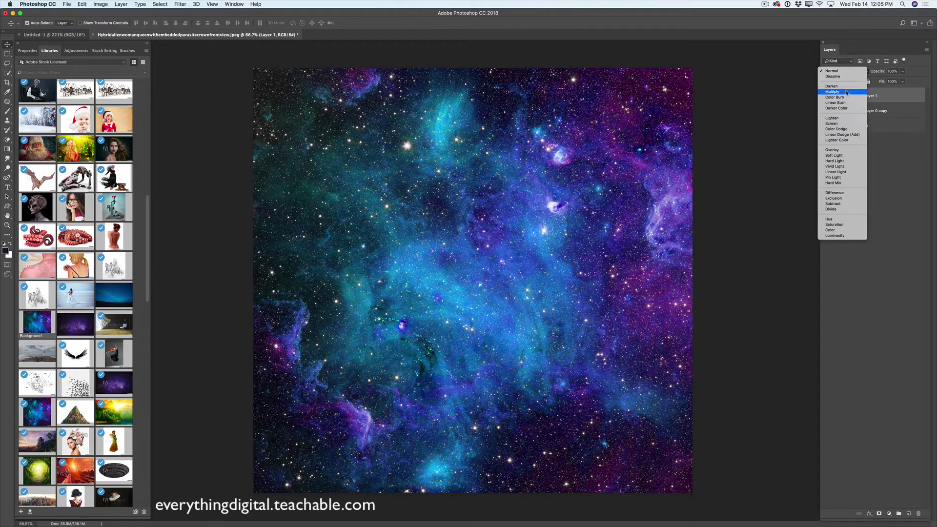
click(852, 91)
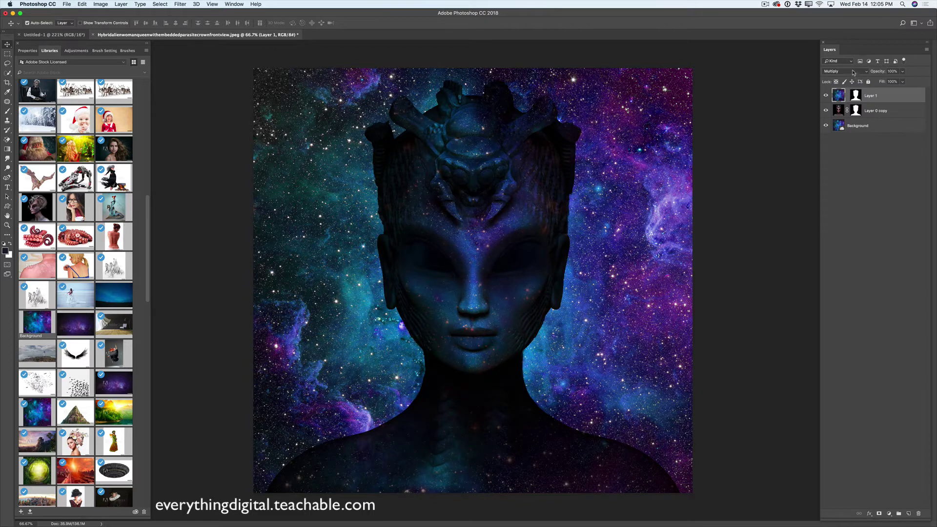
click(853, 73)
click(849, 71)
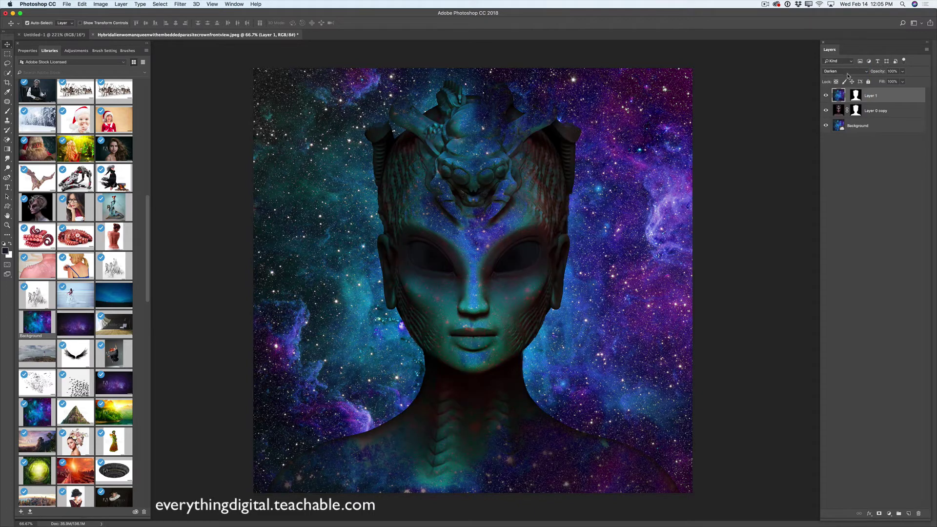
click(903, 71)
drag(903, 81, 888, 84)
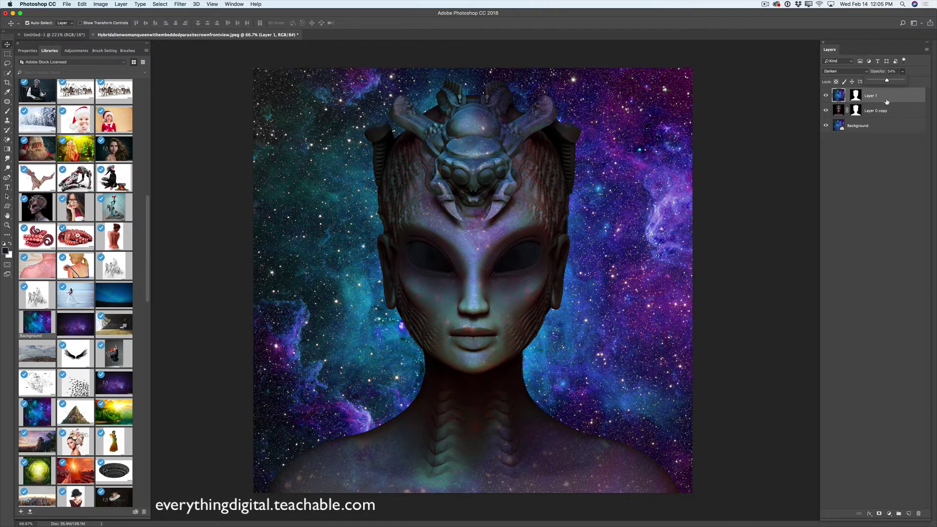
- Paint black with a soft brush on Layer 1's mask over the beetle headpiece's body and legs to remove the galaxy texture there
click(856, 98)
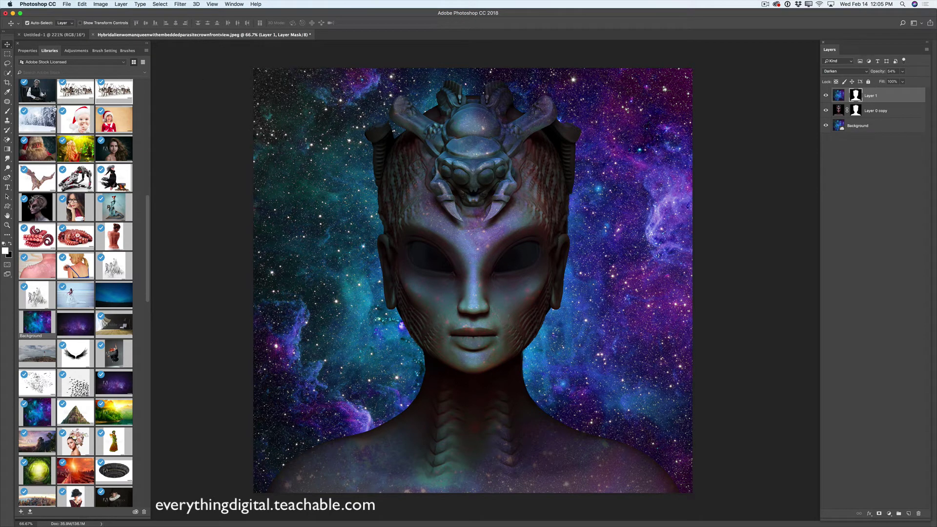
key(b)
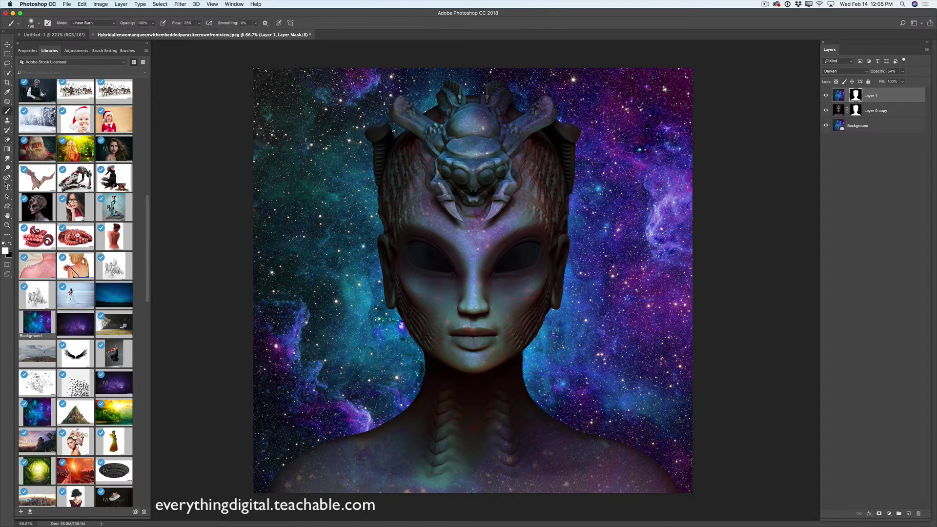
click(10, 244)
click(473, 124)
mouse_move(473, 124)
mouse_down()
mouse_move(481, 144)
mouse_move(464, 167)
mouse_move(485, 168)
mouse_up()
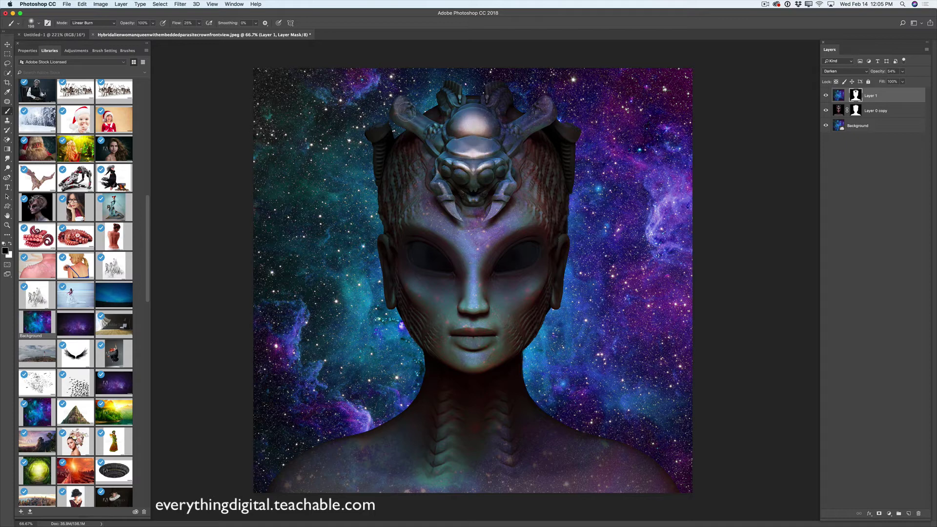
mouse_move(401, 113)
mouse_down()
mouse_move(437, 126)
mouse_move(419, 126)
mouse_move(451, 101)
mouse_move(491, 105)
mouse_up()
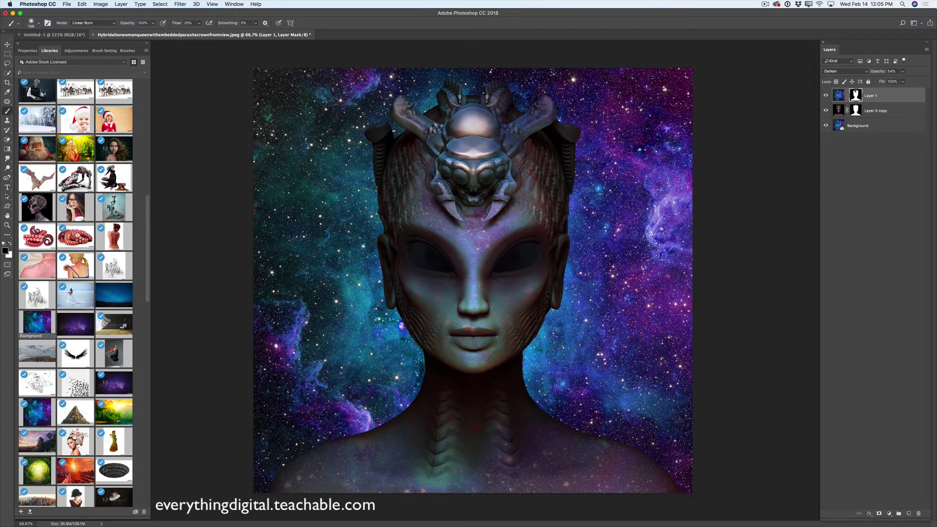
mouse_move(492, 158)
mouse_down()
mouse_move(541, 104)
mouse_move(534, 123)
mouse_up()
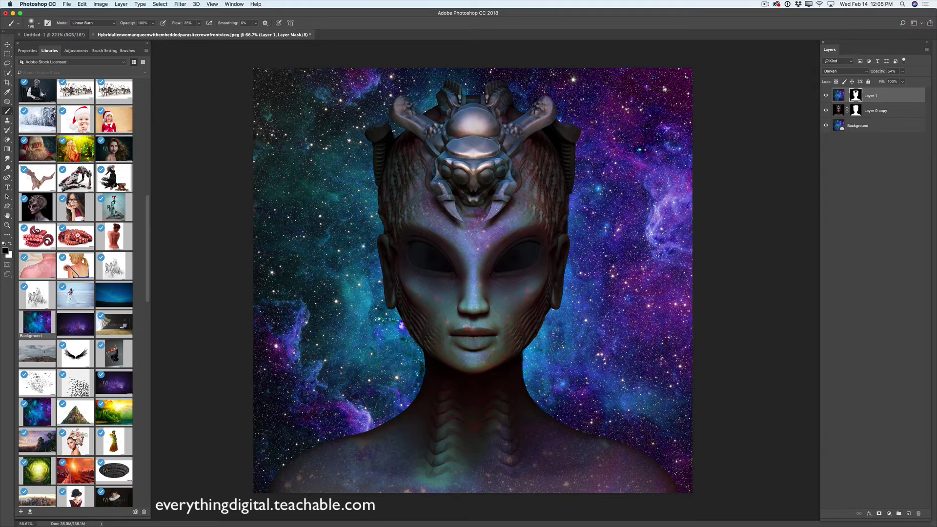
- Reduce the brush to 73 px, then smaller, and mask the galaxy off the beetle's fangs and the headpiece's two raised horns
right_click(503, 142)
drag(548, 160, 552, 160)
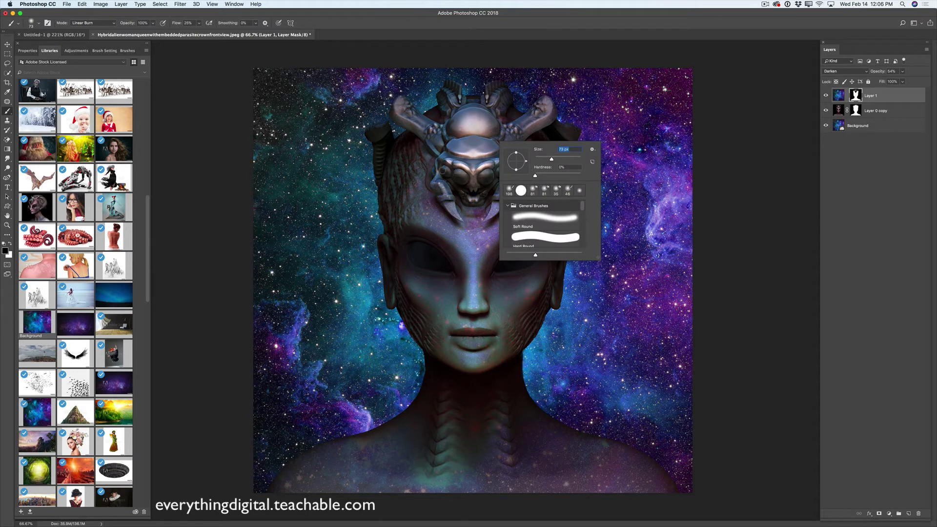
click(441, 176)
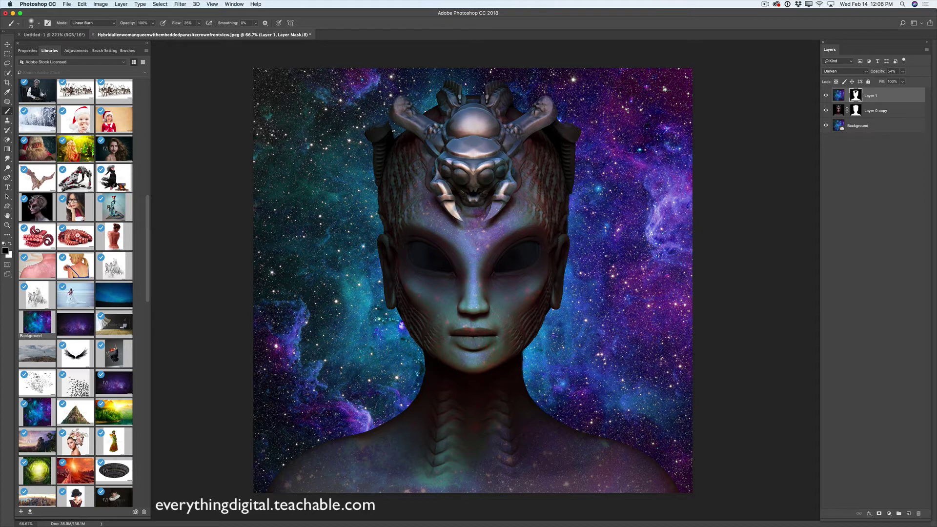
right_click(514, 167)
click(562, 184)
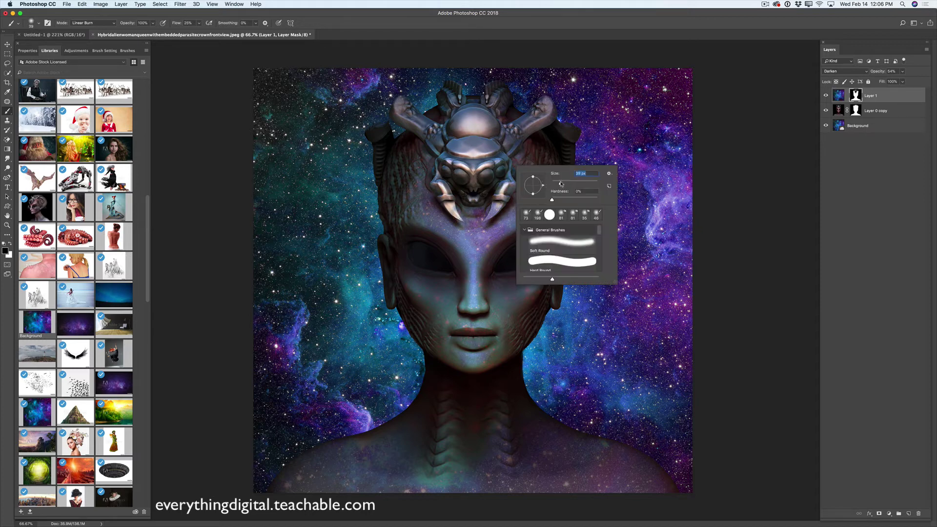
key(Return)
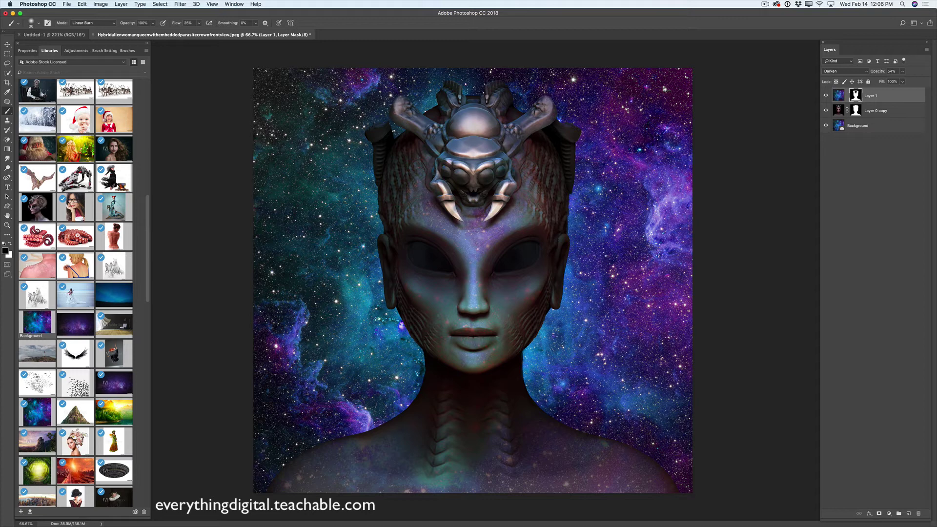
click(406, 106)
drag(551, 103, 552, 107)
- Hide the Background, merge the visible galaxy and alien layers into one, and show the Background again
click(826, 128)
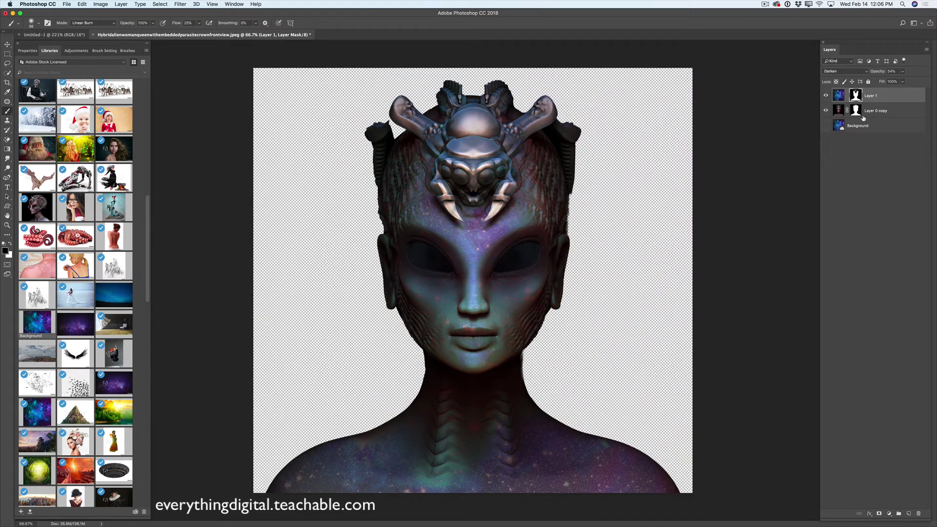
click(928, 50)
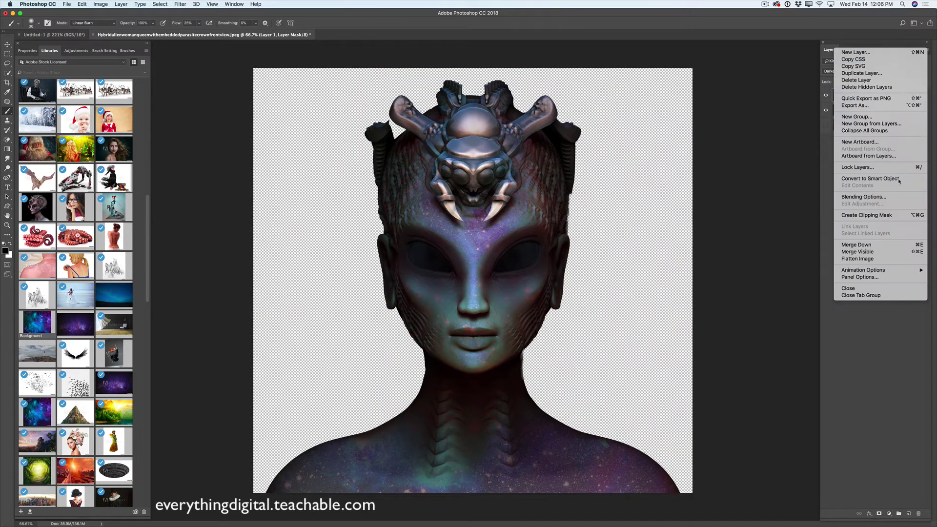
click(873, 253)
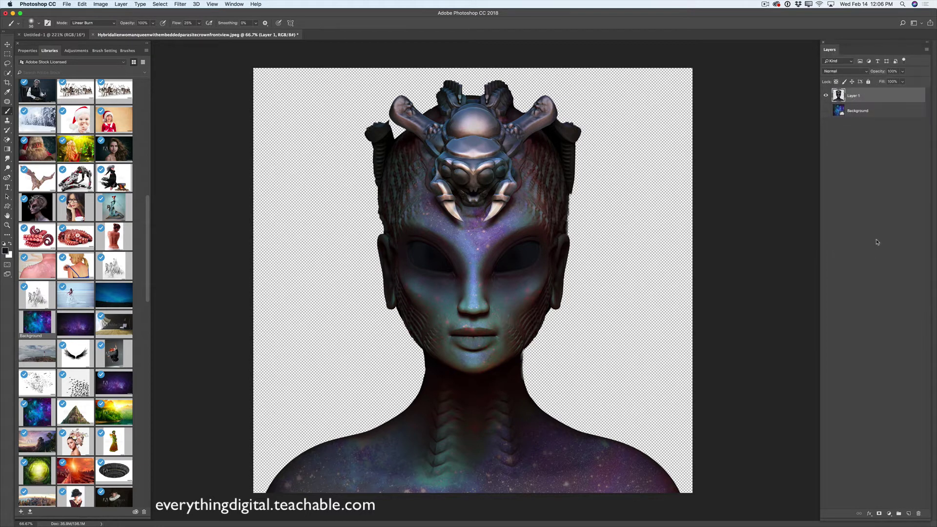
click(827, 111)
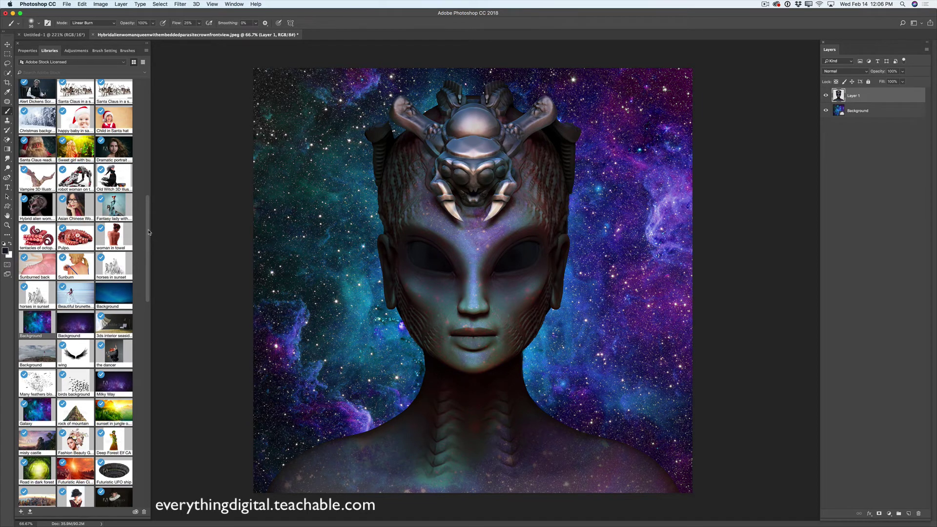
- Place the "rock of mountain" library image between the alien layer and the Background at its default size
scroll(149, 233, down, 2)
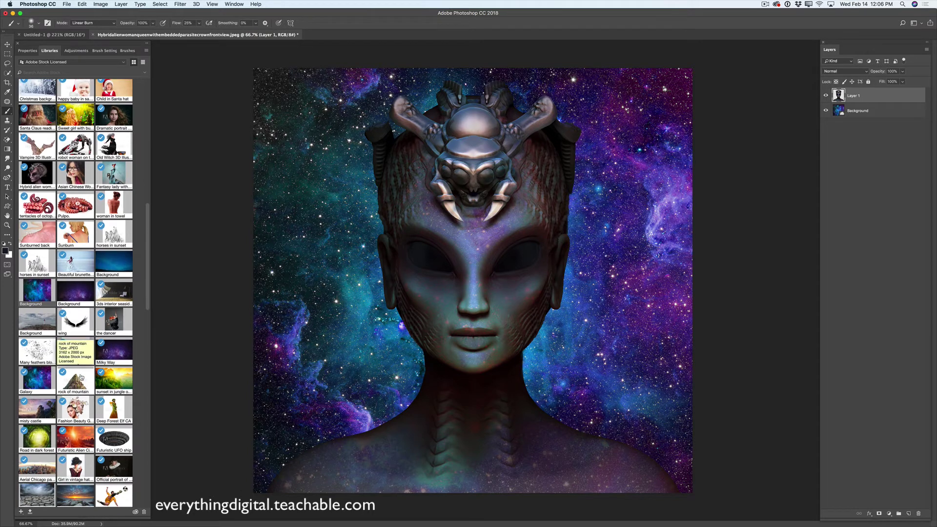
click(866, 113)
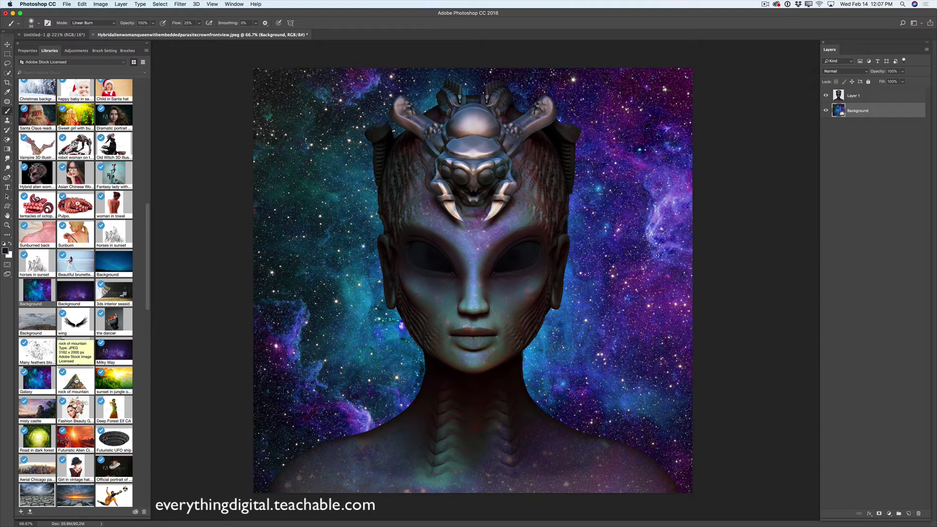
drag(76, 381, 460, 340)
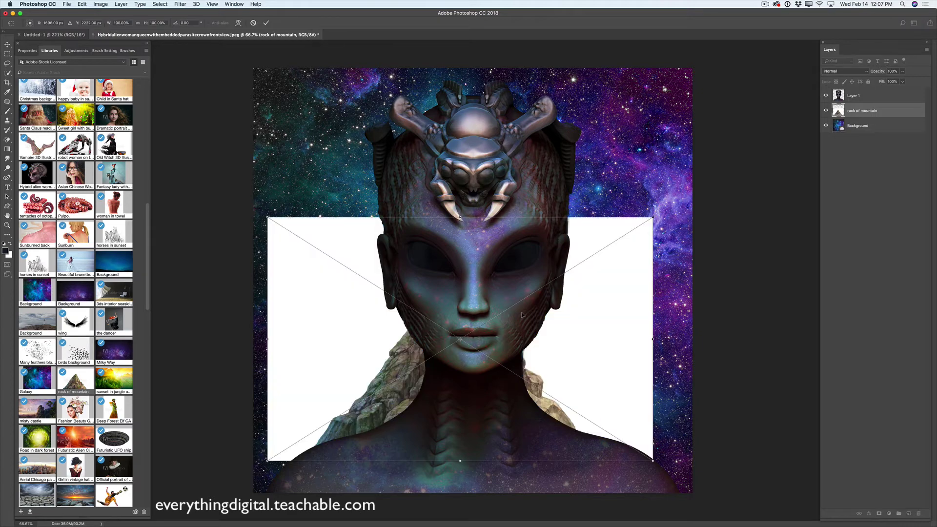
click(266, 23)
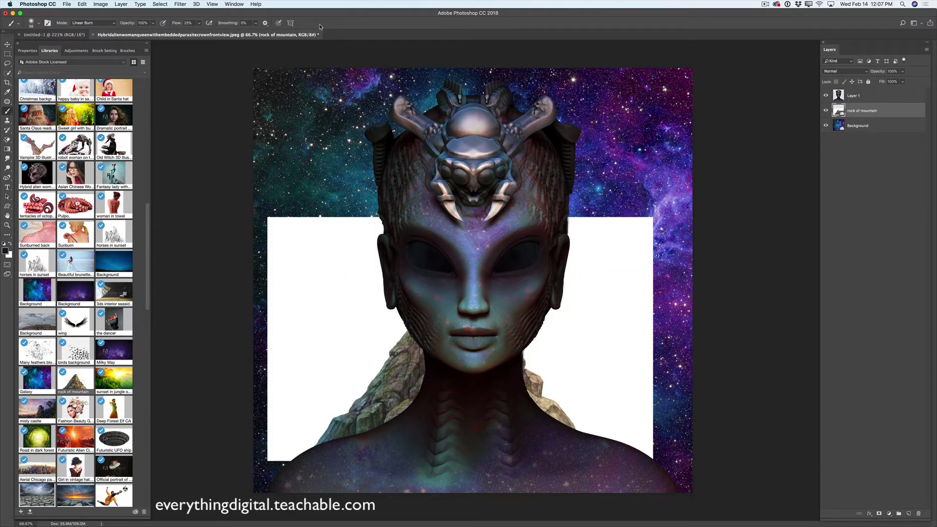
- Rasterize the rock of mountain layer and erase its white backdrop with the Magic Eraser
right_click(893, 112)
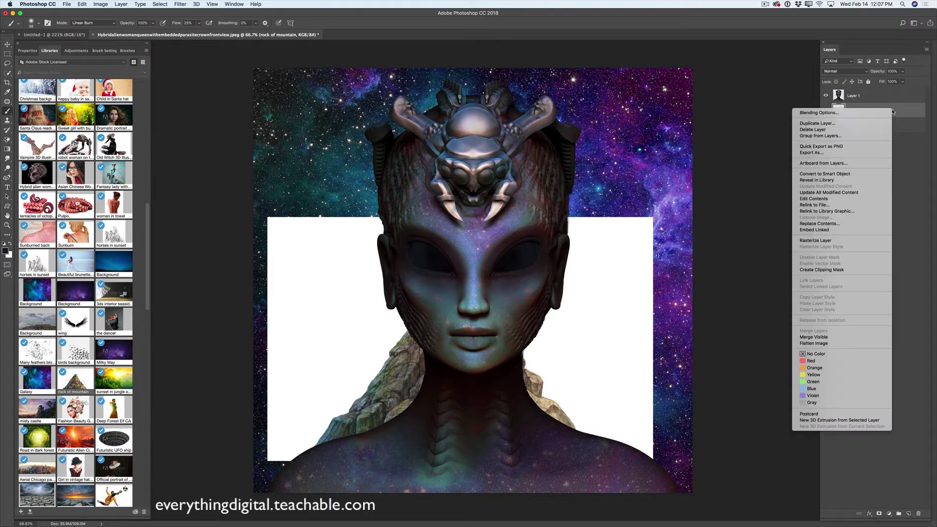
click(815, 240)
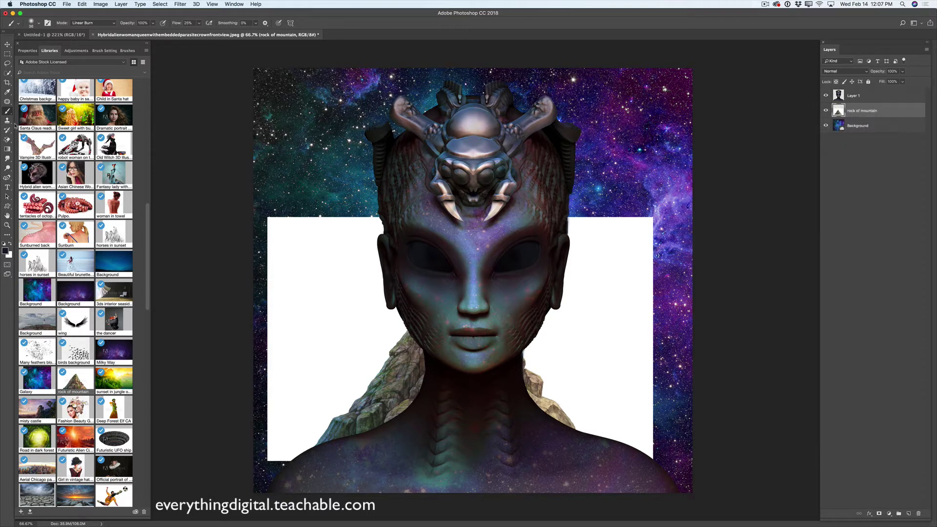
click(7, 140)
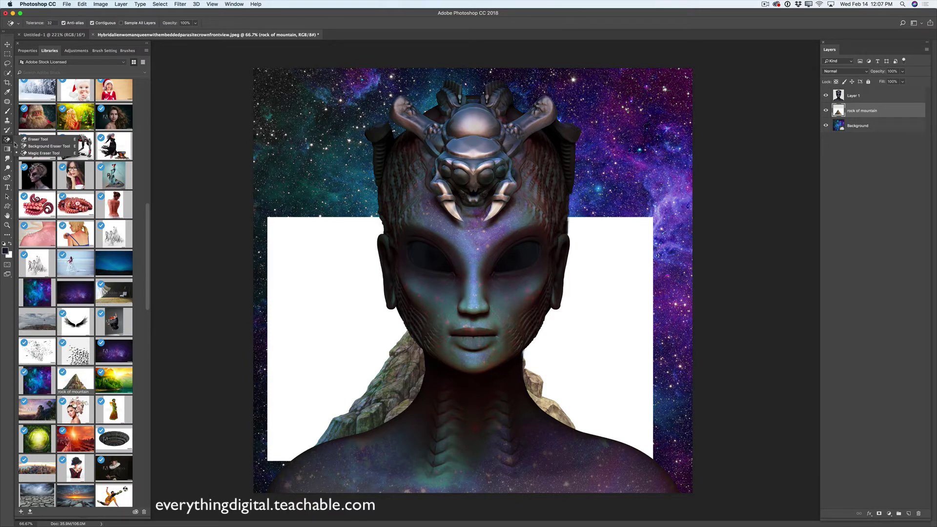
click(44, 153)
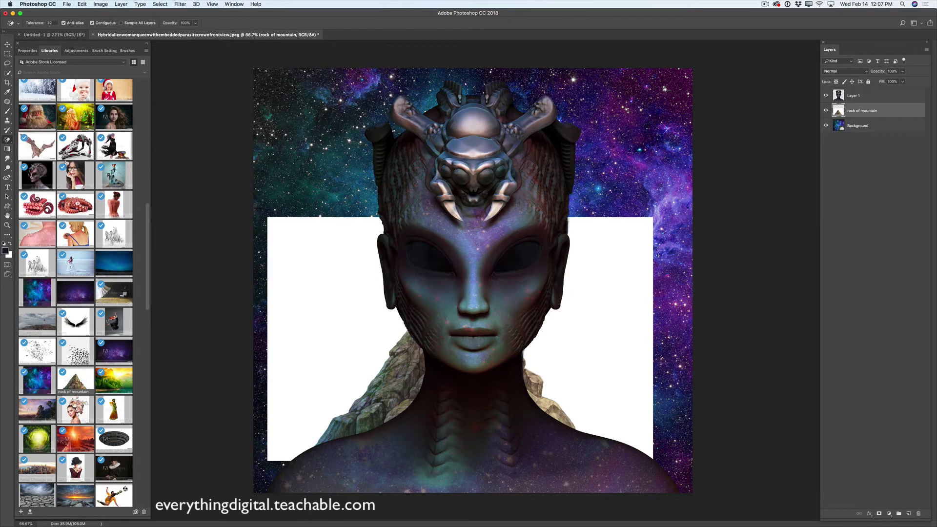
click(326, 319)
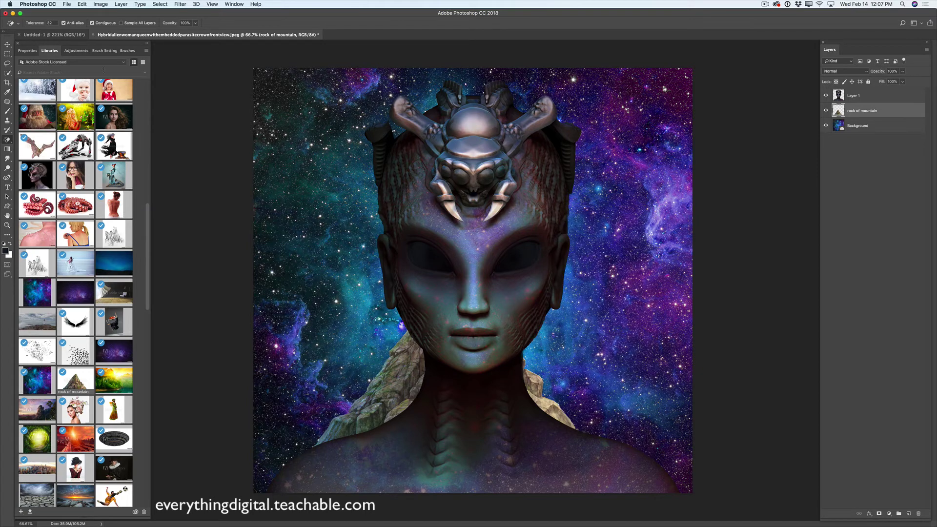
- Move the rock behind the alien's shoulder on the image's right side and scale it to about 107% width and 125% height
click(7, 44)
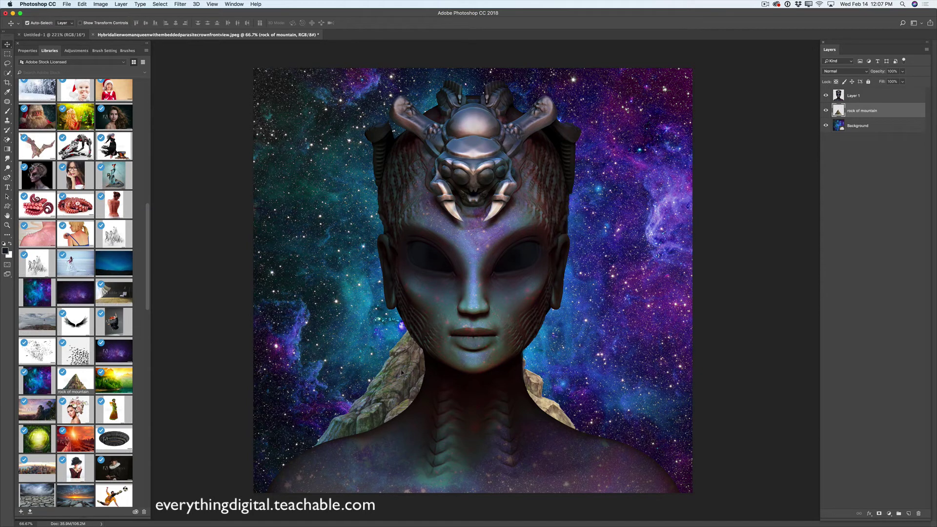
drag(397, 379, 492, 412)
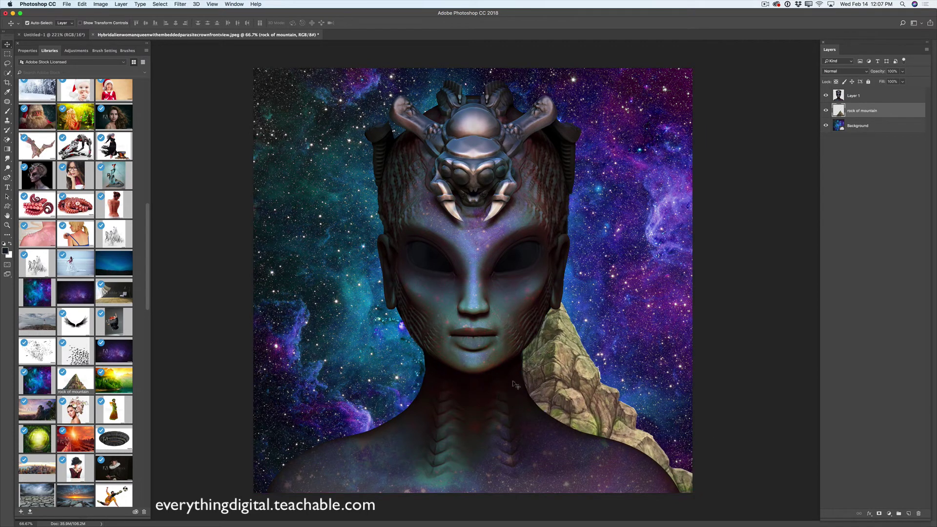
click(81, 4)
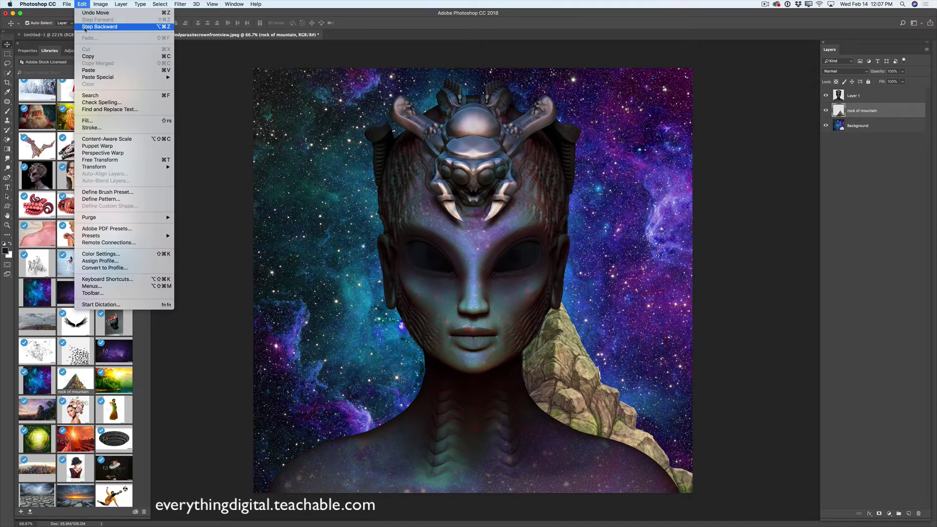
click(119, 160)
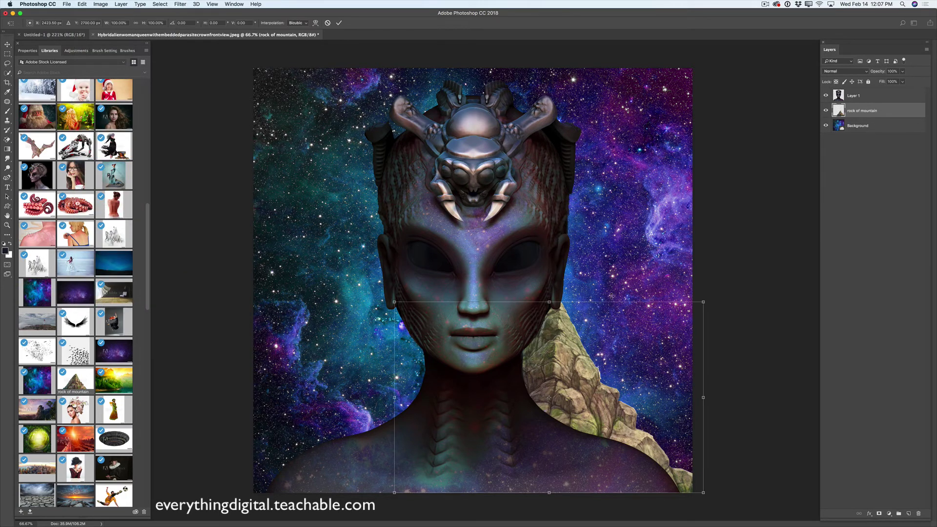
drag(704, 305, 726, 254)
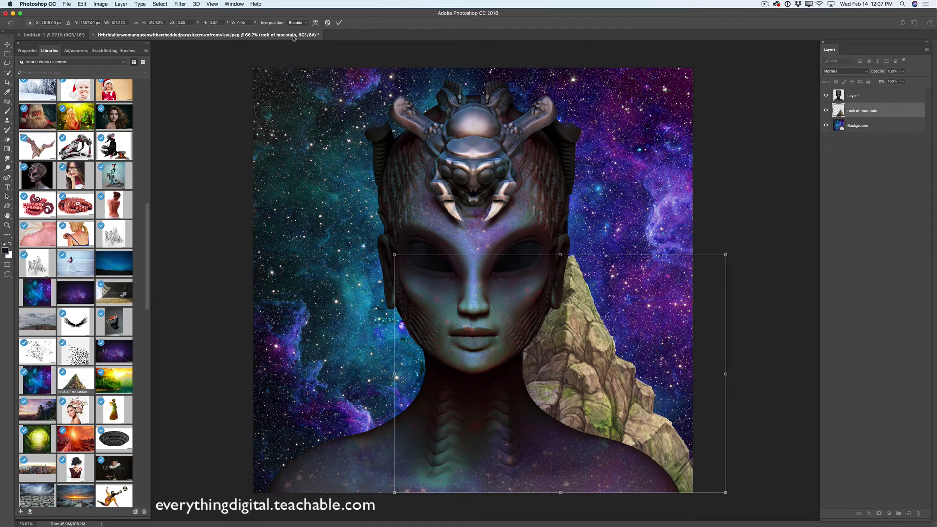
click(339, 22)
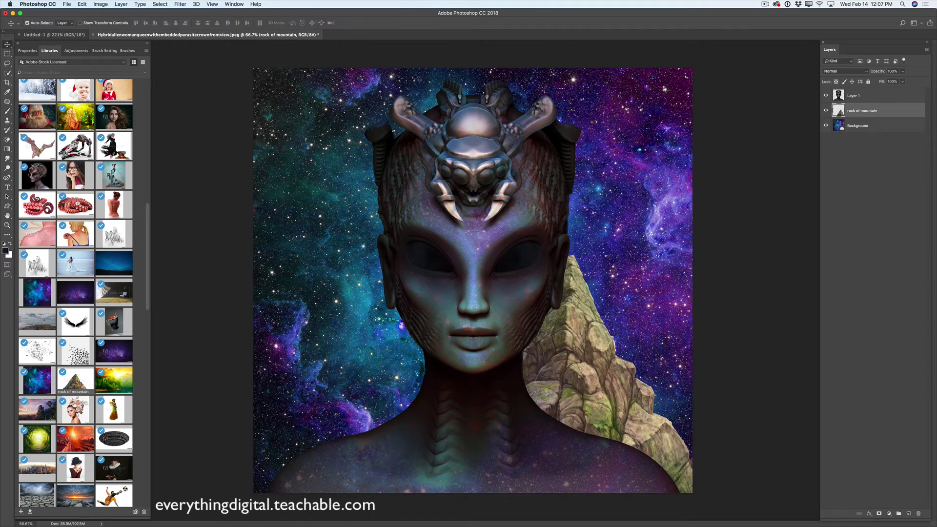
- Set the rock of mountain layer's blend mode to Darken
click(854, 74)
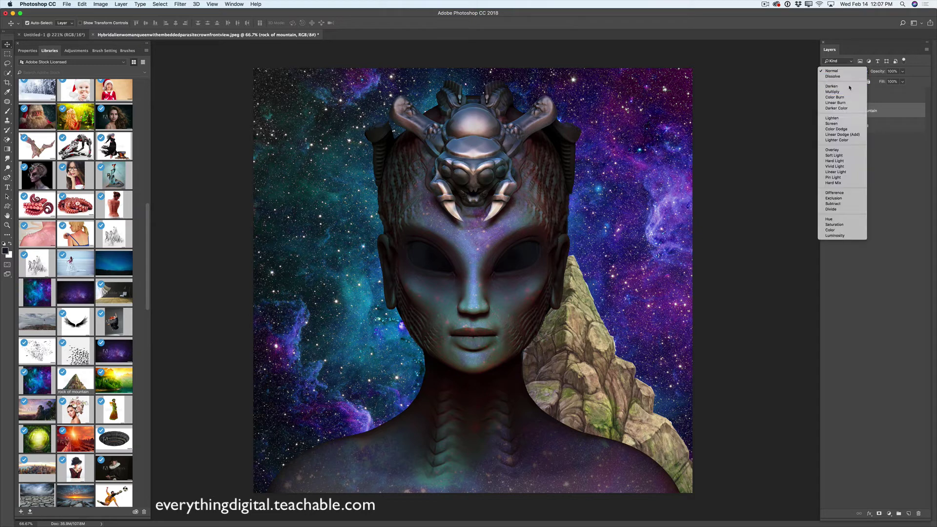
click(850, 87)
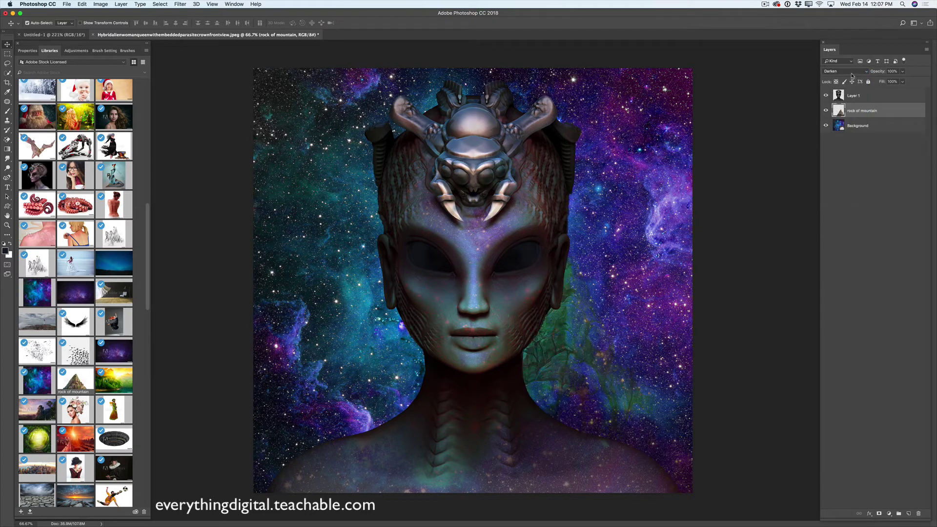
- Set the rock of mountain layer's blend mode to Overlay and place a duplicate of it behind the shoulder on the image's left side
click(853, 74)
click(847, 136)
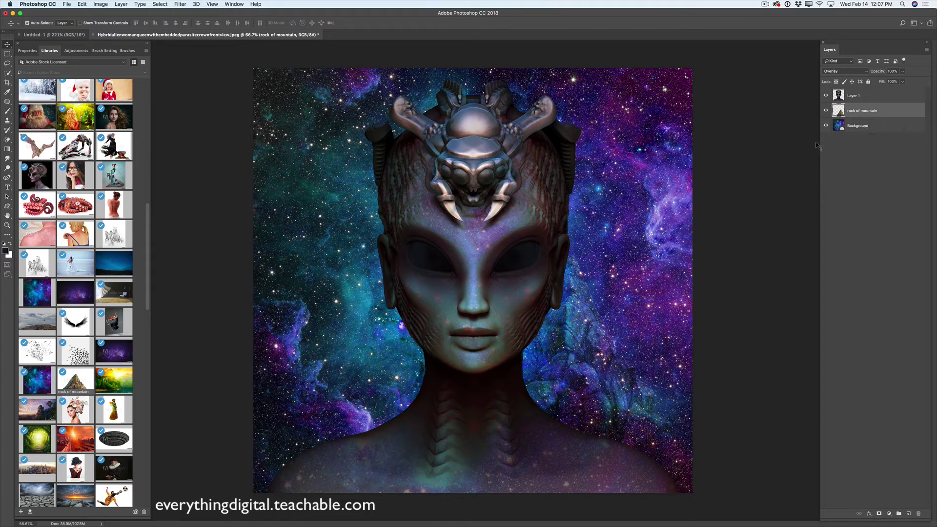
drag(870, 113, 909, 514)
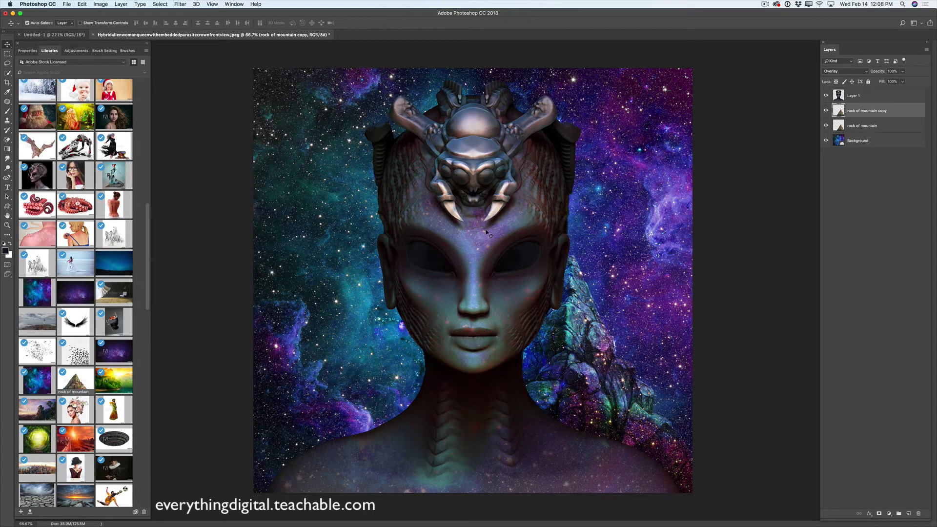
drag(567, 341, 384, 405)
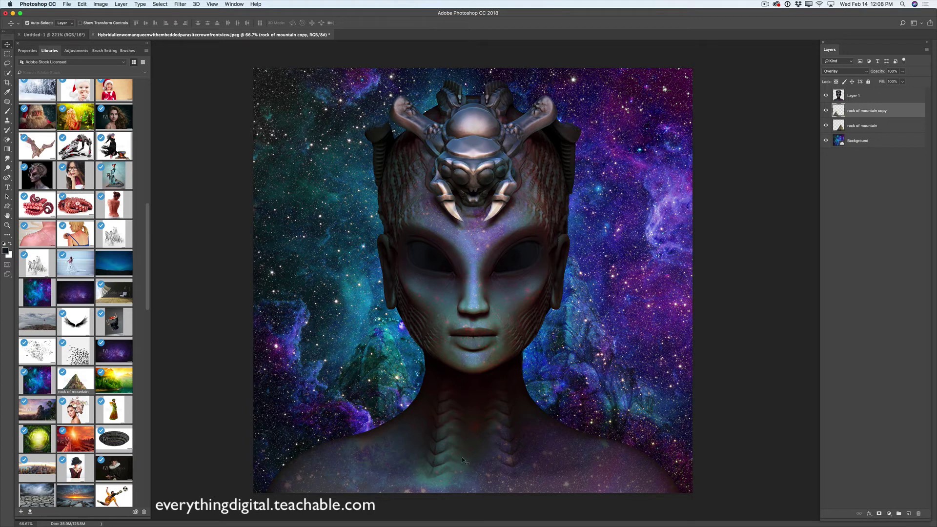
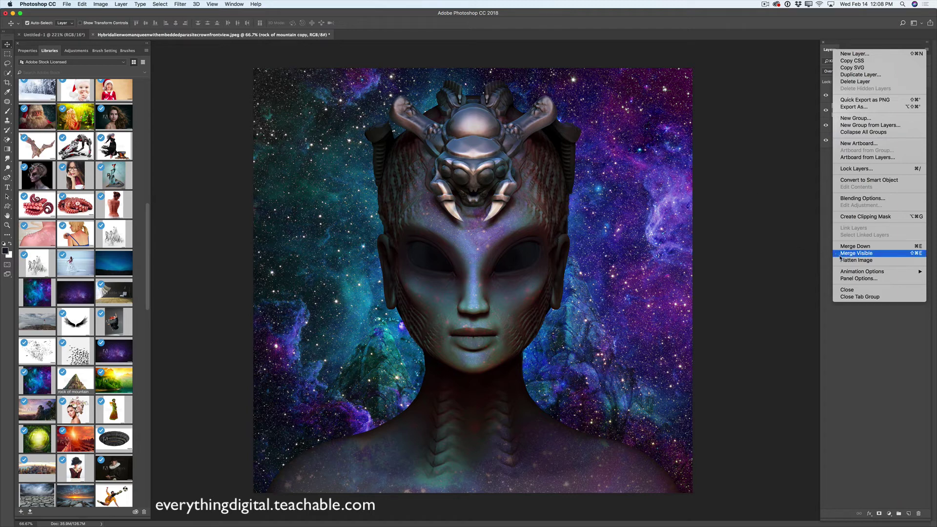
- Flatten the galaxy and rock composite into one layer and duplicate the resulting Background layer
mouse_move(852, 271)
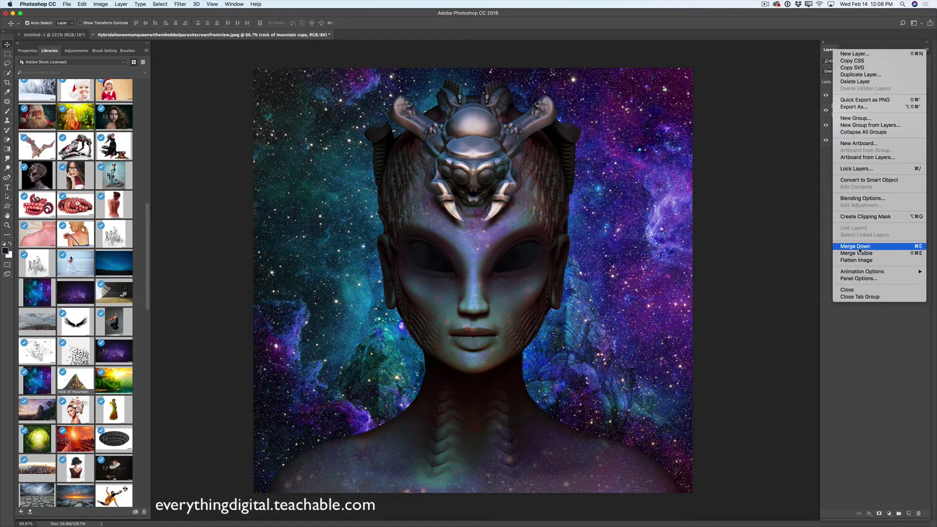
click(858, 262)
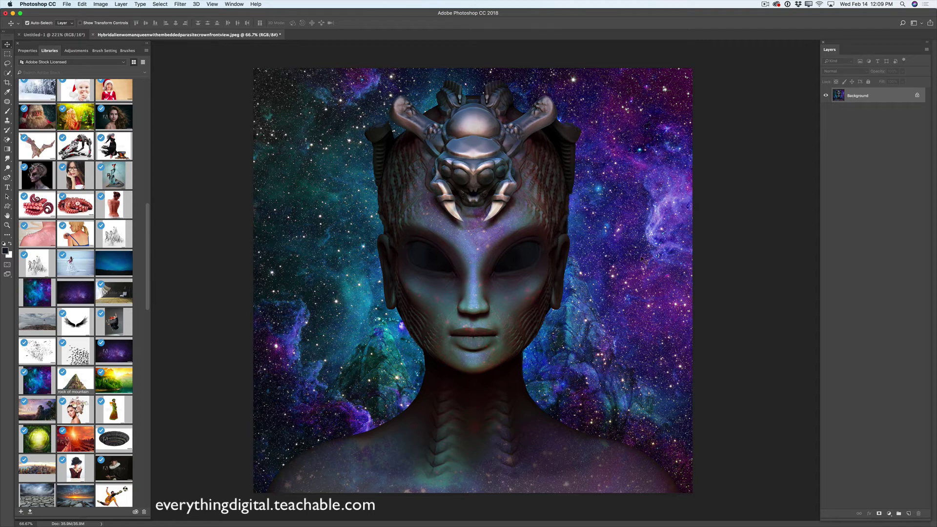
drag(880, 101, 909, 513)
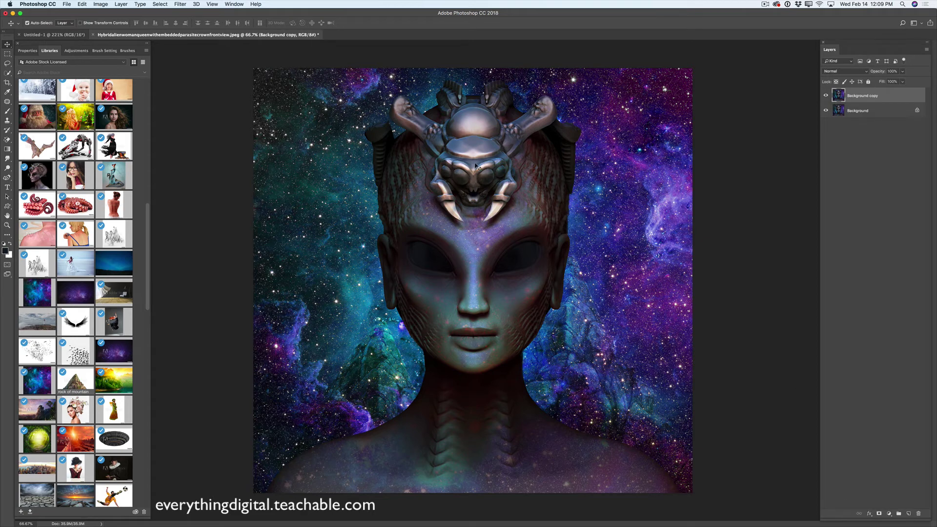
- Apply the Camera Raw Filter to Background copy with Exposure -0.30, Contrast +31 and Highlights +29, and compare before and after
click(182, 4)
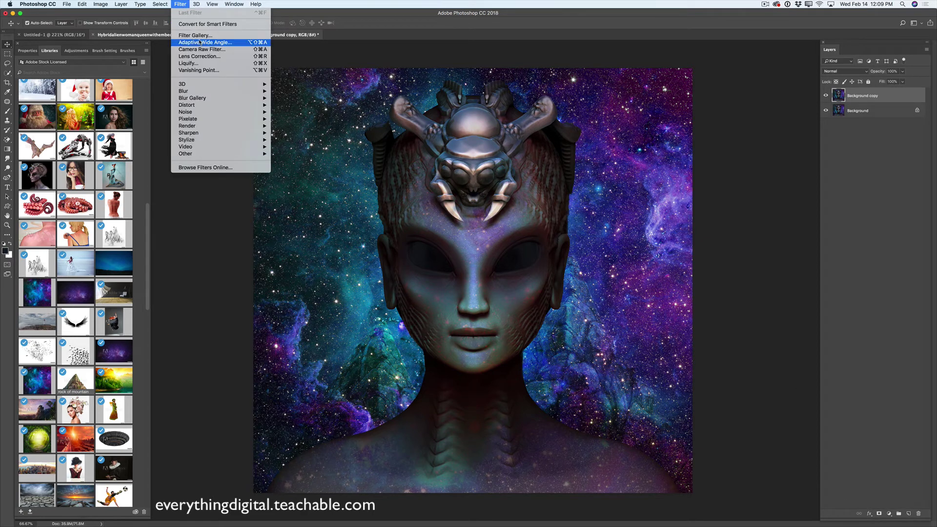
click(223, 50)
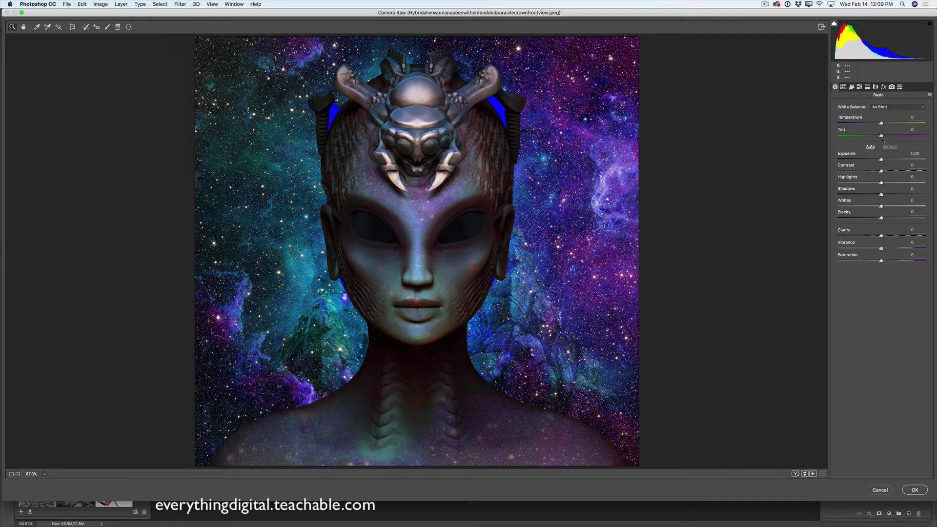
drag(882, 159, 895, 183)
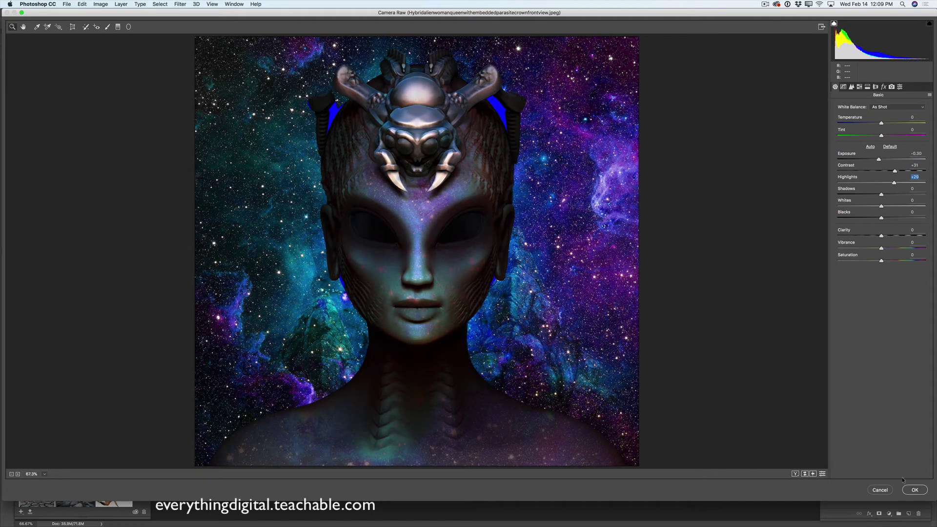
click(915, 490)
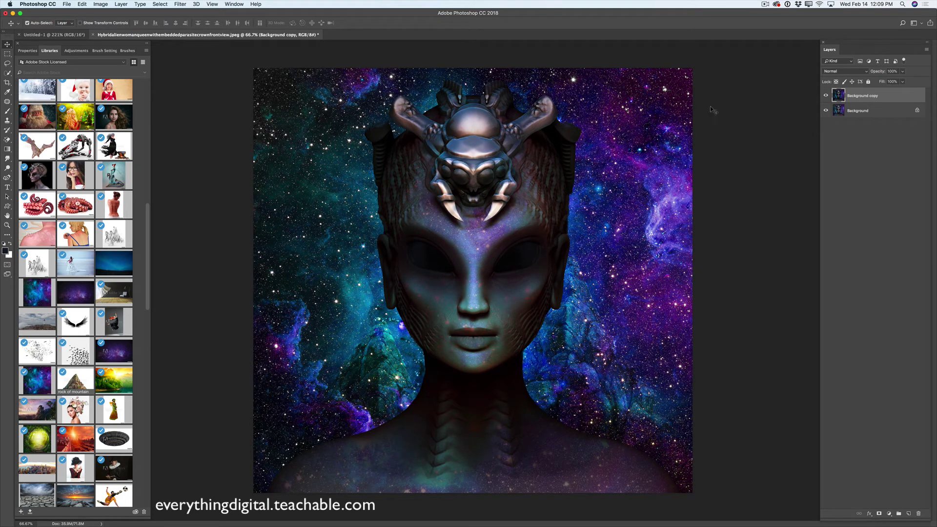
click(826, 96)
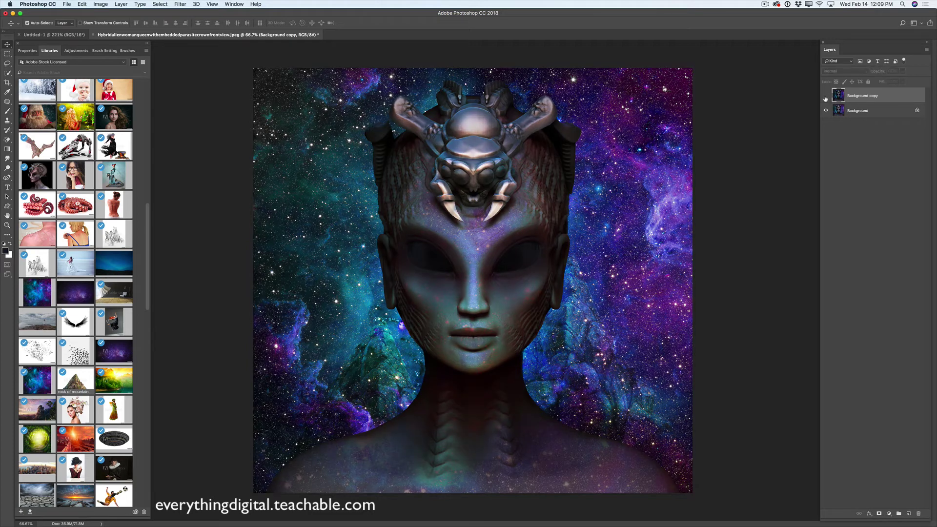
click(827, 97)
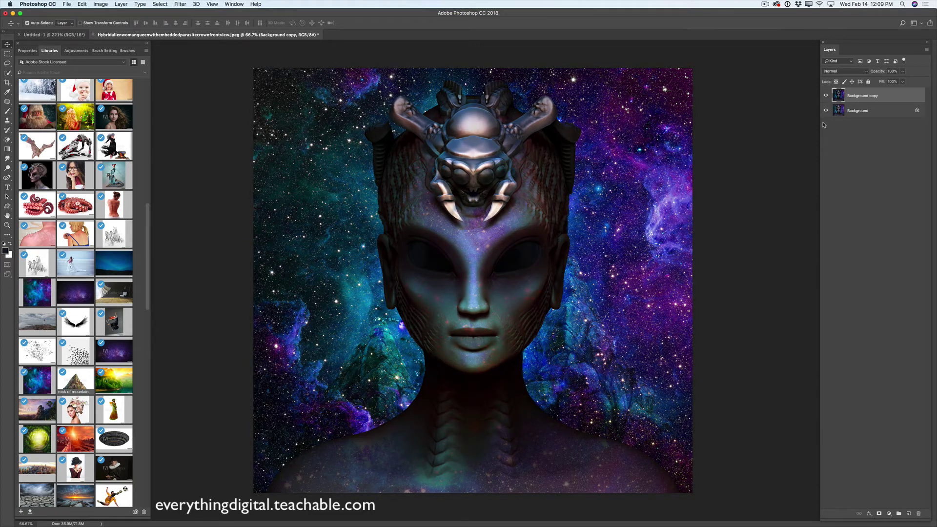
- Duplicate the Background copy layer and brighten the metallic crown's highlights with the Dodge tool on Midtones at 2% exposure
drag(891, 96, 909, 513)
click(7, 168)
click(34, 168)
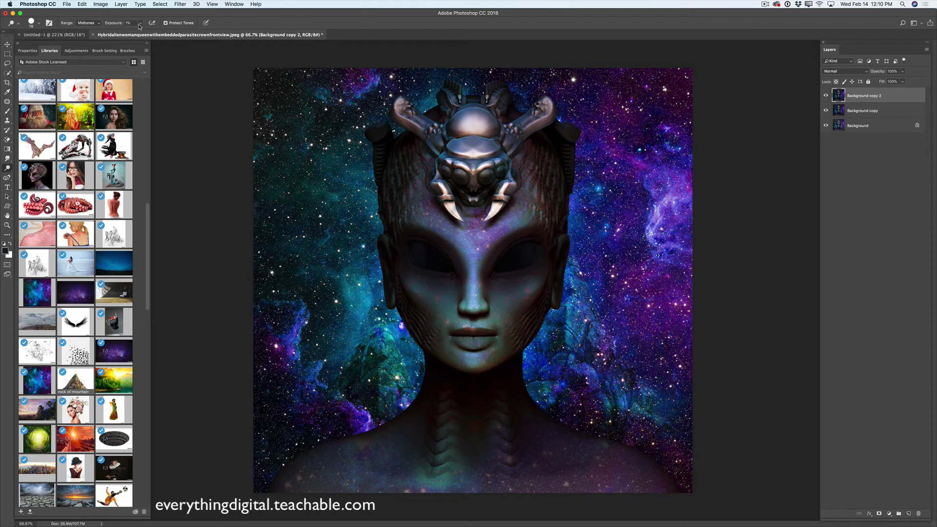
click(140, 23)
click(132, 30)
key(Up)
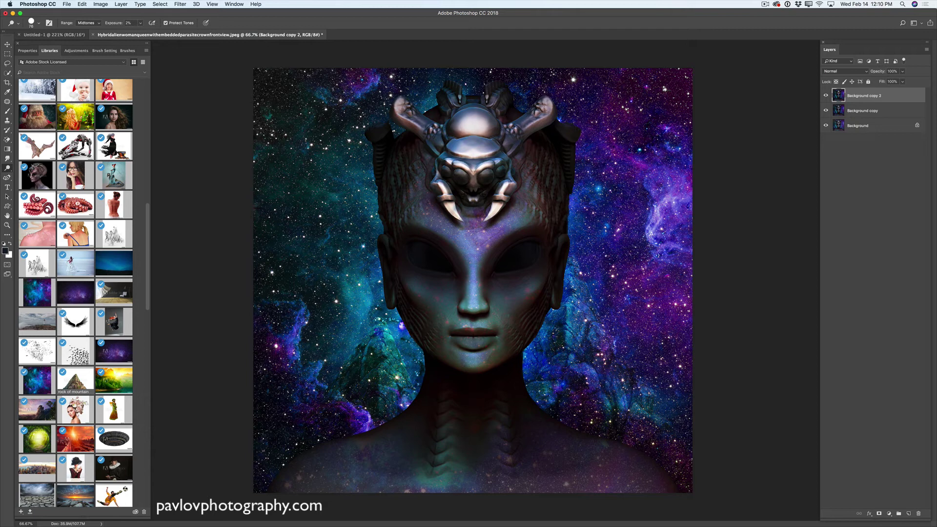
mouse_move(488, 149)
mouse_down()
mouse_move(459, 149)
mouse_move(489, 148)
mouse_up()
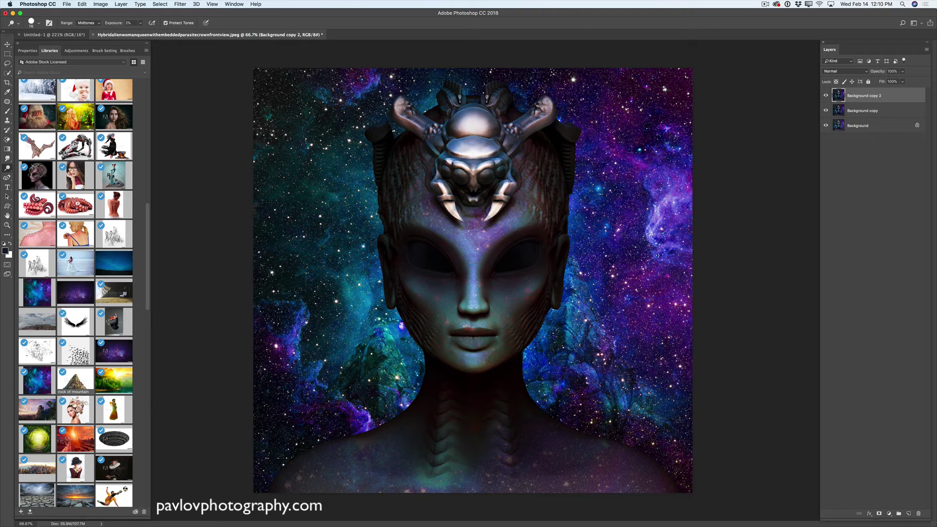
mouse_move(459, 119)
mouse_down()
mouse_move(495, 99)
mouse_move(542, 109)
mouse_up()
drag(398, 115, 401, 105)
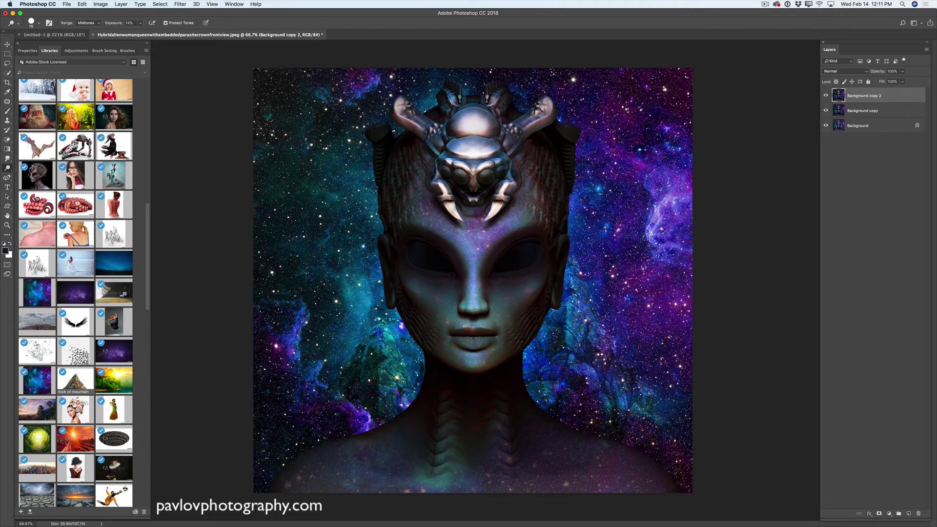
- Lower the Dodge tool's exposure for subtler brightening of the alien on the Background copy 2 layer
click(140, 23)
drag(141, 32, 137, 32)
key(Return)
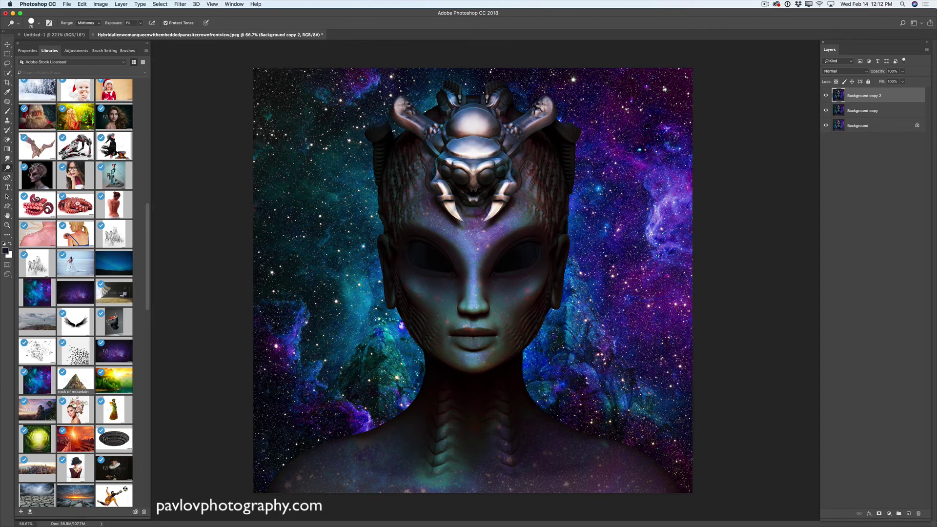
- Compare the image with and without the dodged Background copy 2 layer
key(super+comma)
key(super+comma)
key(super+comma)
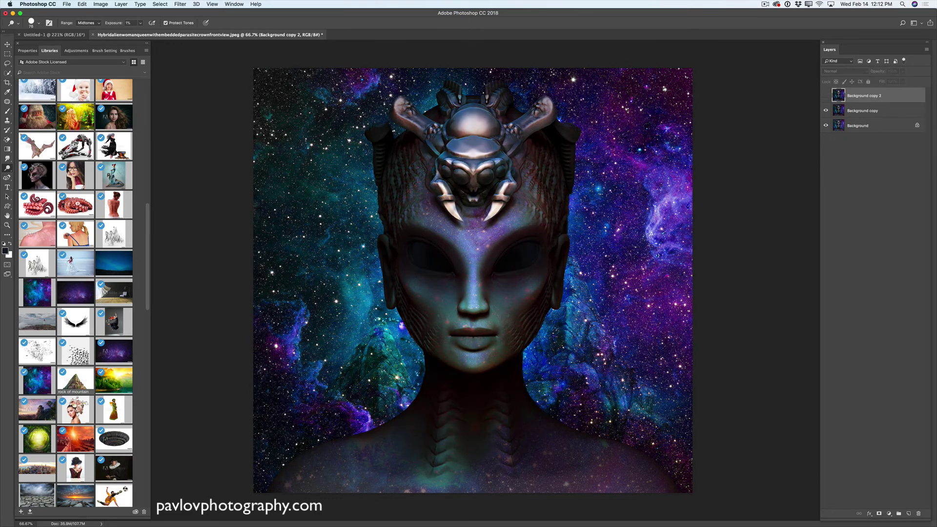
key(super+comma)
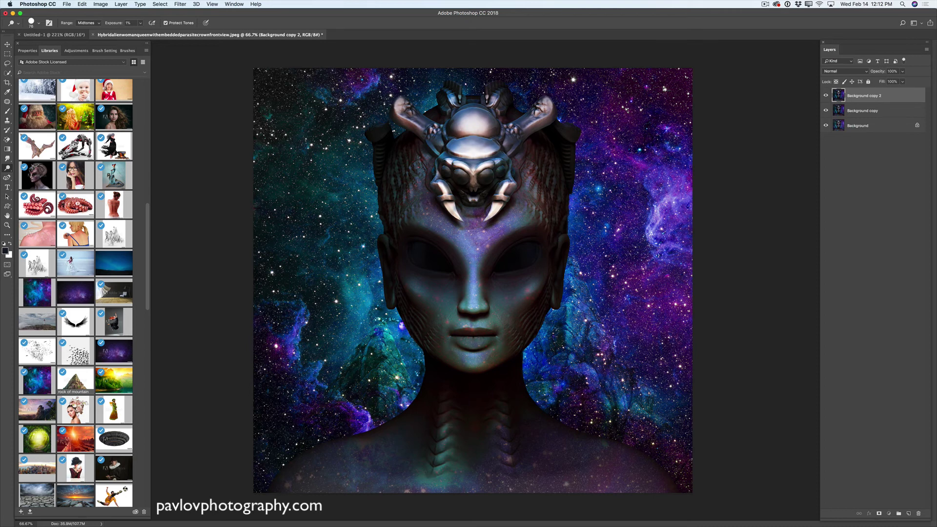
- Delete the Background copy and Background layers, keeping only the dodged Background copy 2
click(862, 110)
key(BackSpace)
key(BackSpace)
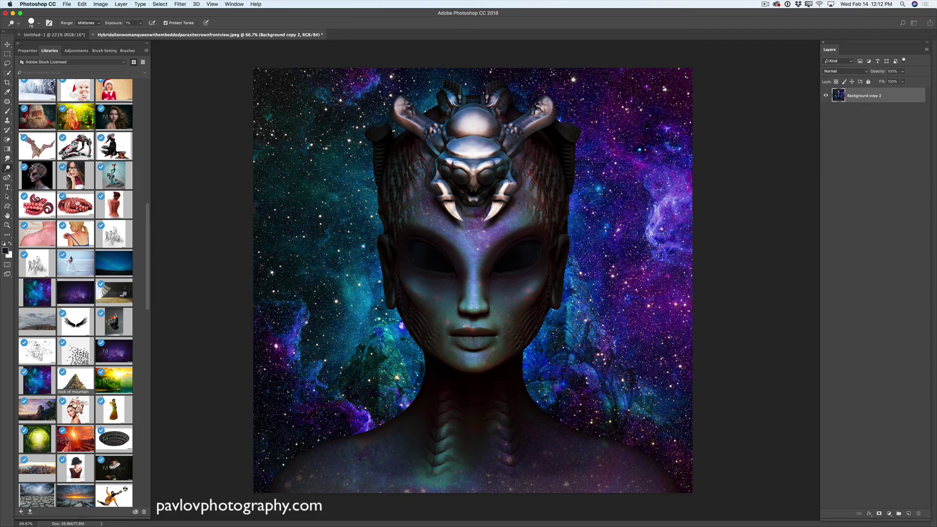
- Add a Color Lookup adjustment layer using the FallColors.look 3D LUT and reduce its opacity to 42%
click(73, 51)
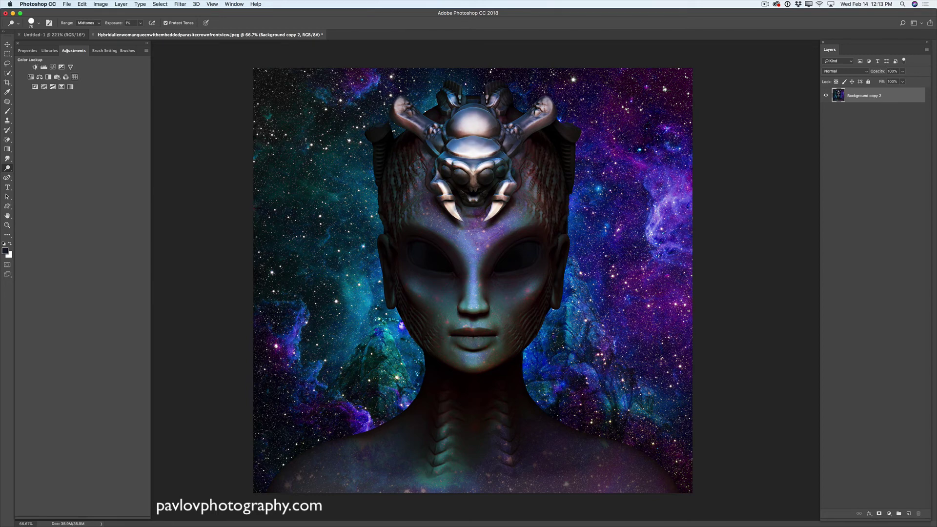
click(75, 76)
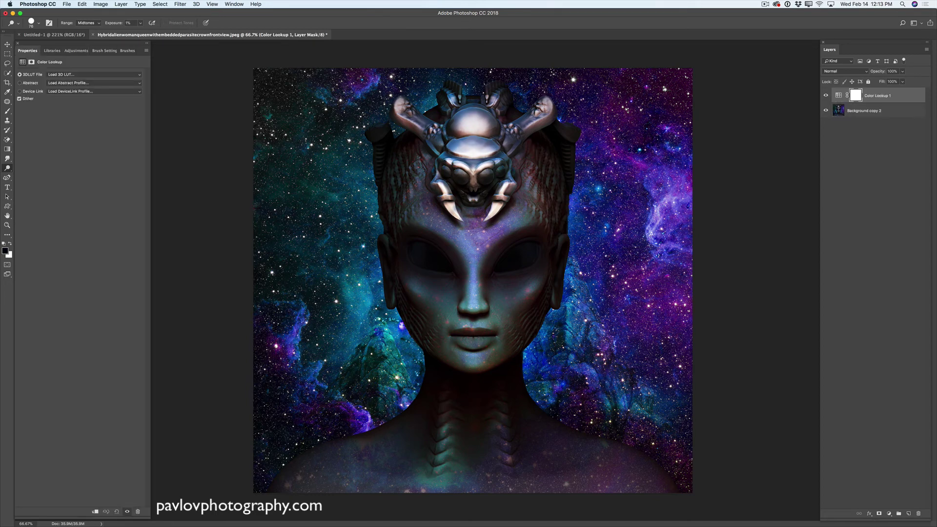
click(75, 74)
scroll(80, 149, down, 1)
click(82, 150)
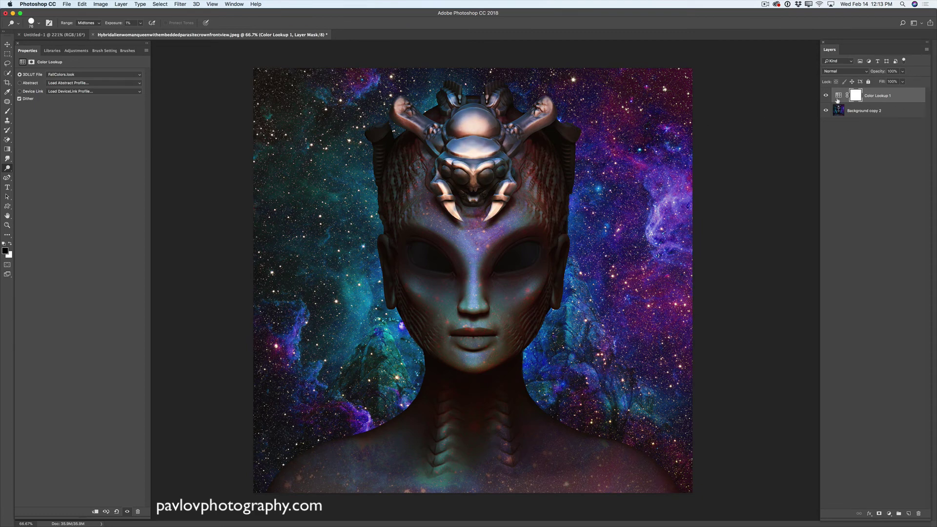
click(902, 71)
drag(901, 81, 883, 82)
mouse_move(882, 81)
mouse_down()
mouse_move(872, 82)
mouse_move(887, 86)
mouse_up()
- Add a Curves adjustment layer that slightly darkens the image, lowering the highlight point to about 221 and the shadow point to about 42
click(73, 52)
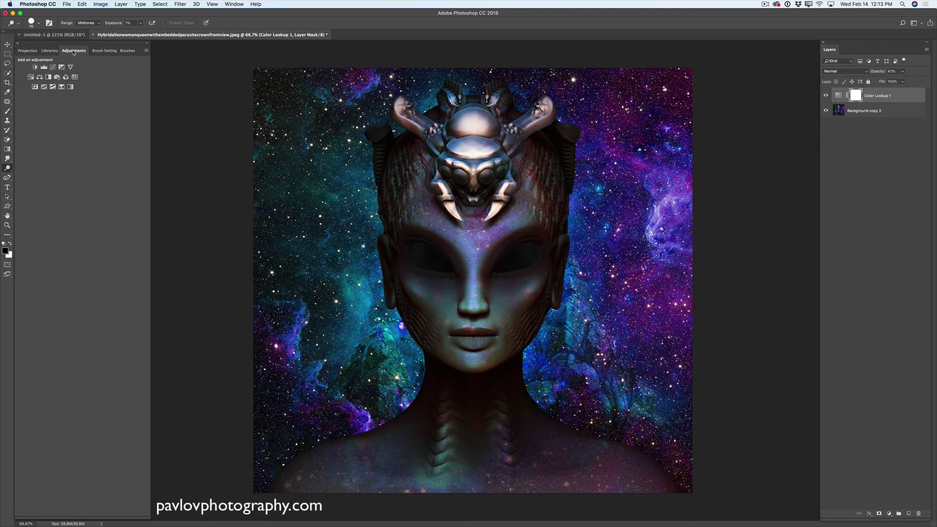
click(53, 68)
drag(121, 102, 123, 103)
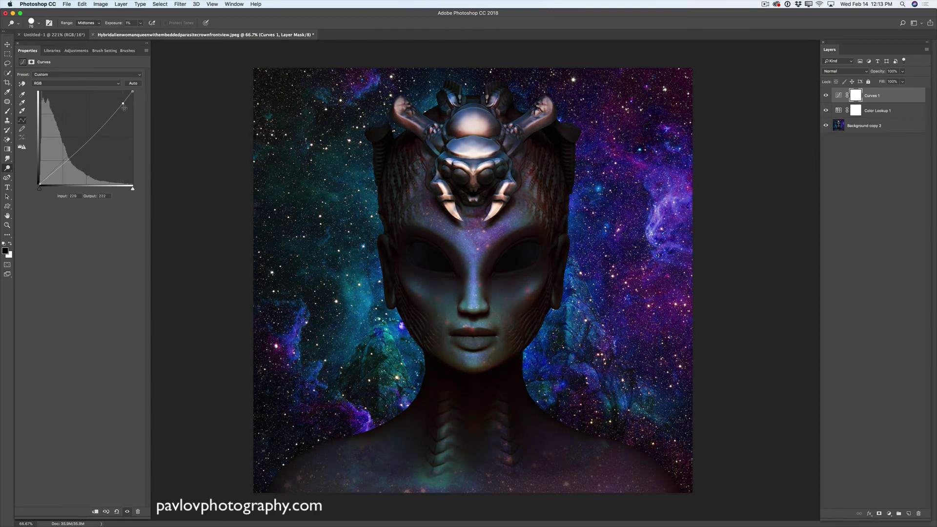
drag(56, 167, 57, 168)
- Flatten the Curves and Color Lookup adjustments into the image and duplicate the Background layer again
click(927, 49)
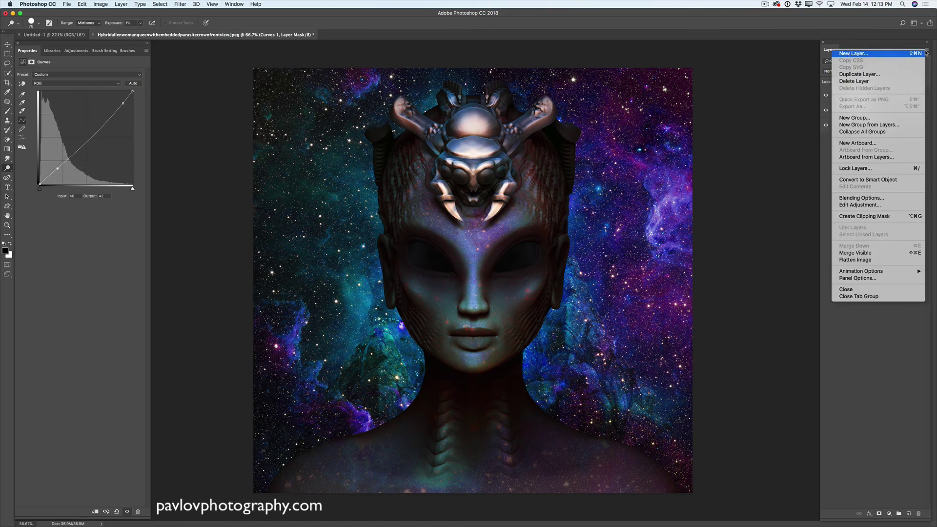
click(870, 260)
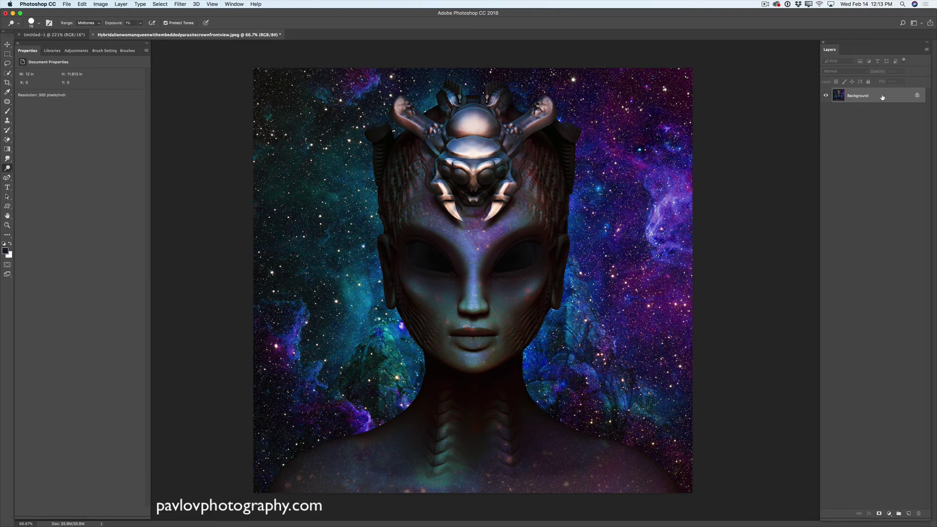
drag(882, 100, 908, 513)
- Start the Lens Flare filter on the Background copy layer and choose the 35mm Prime lens type
click(179, 5)
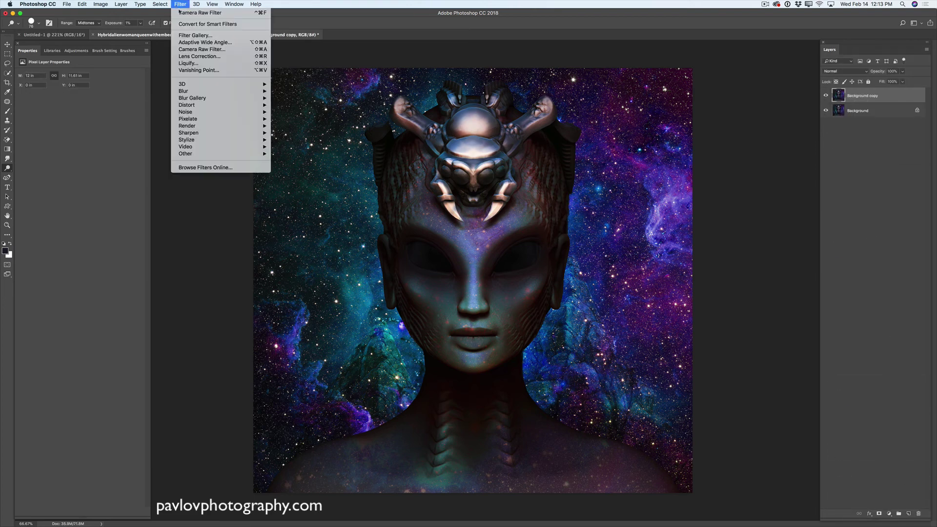
mouse_move(224, 130)
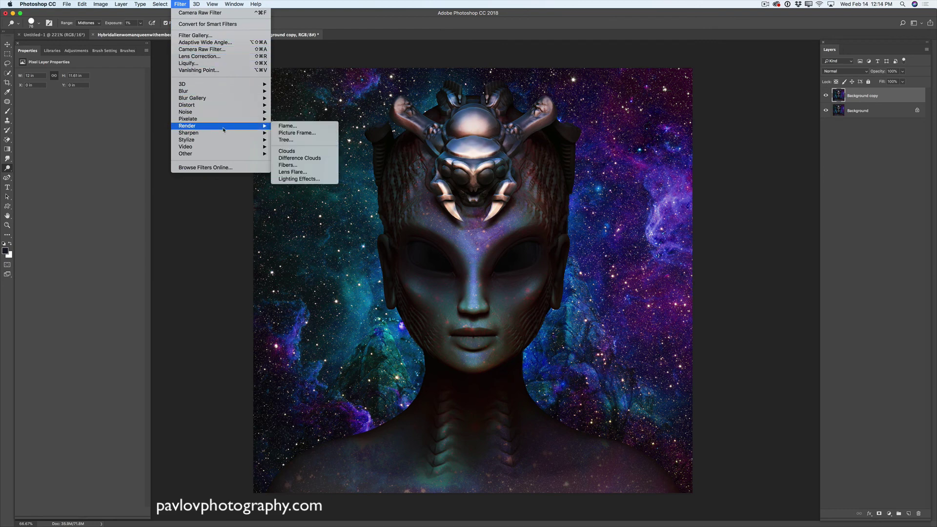
click(286, 173)
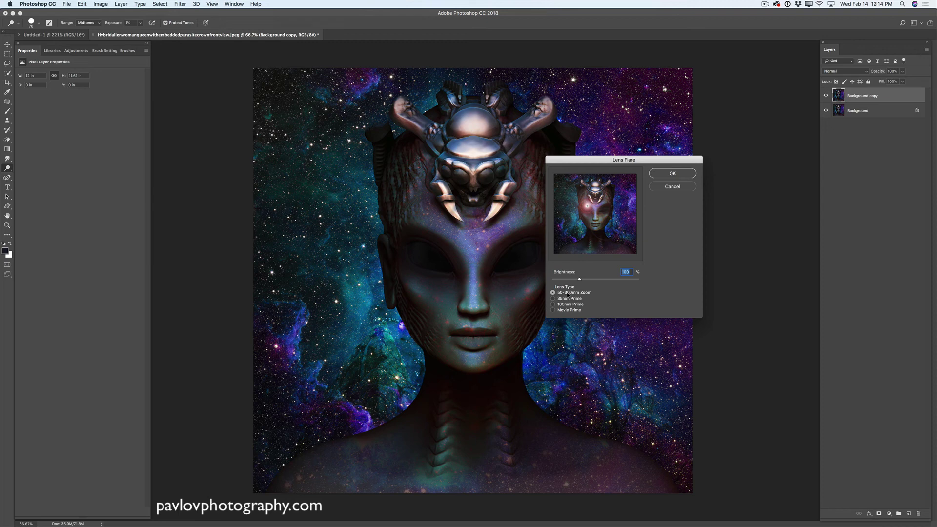
click(554, 304)
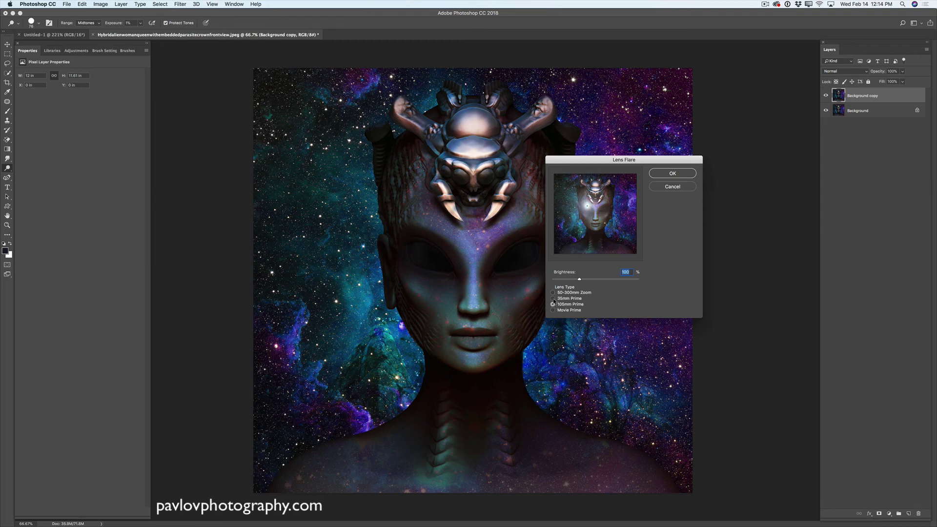
click(553, 298)
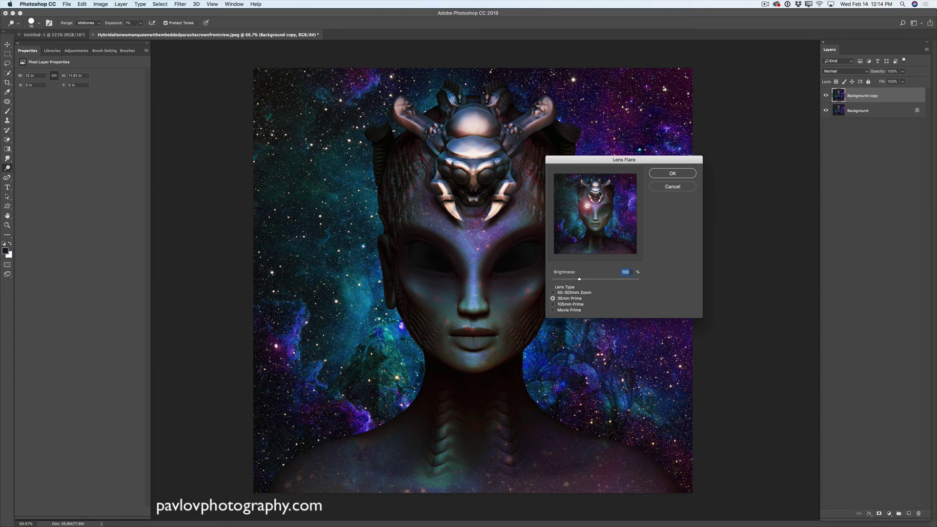
- Center the lens flare on the metallic crown ornament, set its brightness to 64%, and apply the filter
click(599, 195)
click(591, 196)
drag(591, 196, 596, 192)
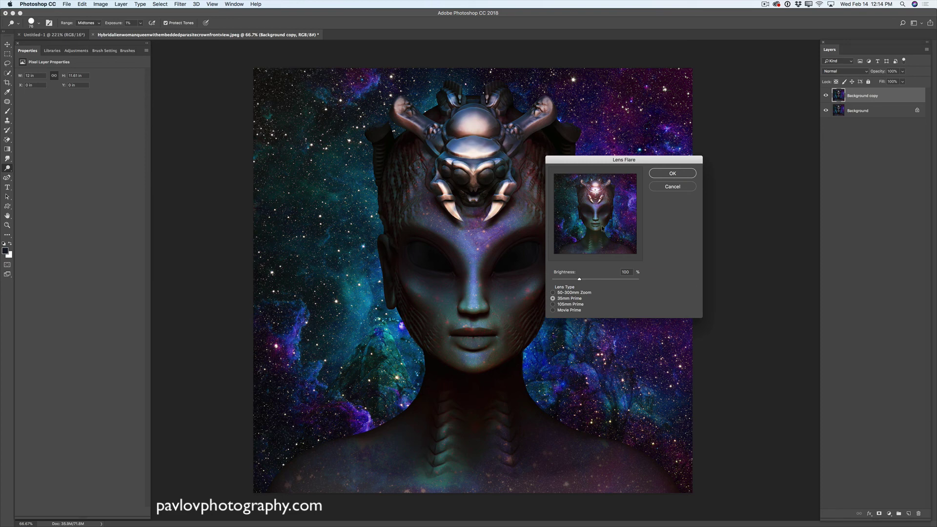
drag(577, 280, 569, 281)
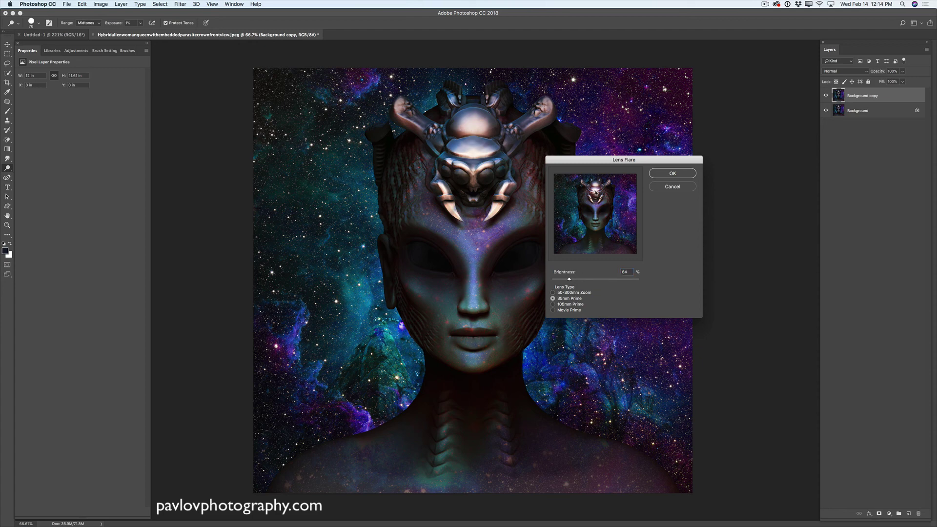
click(676, 174)
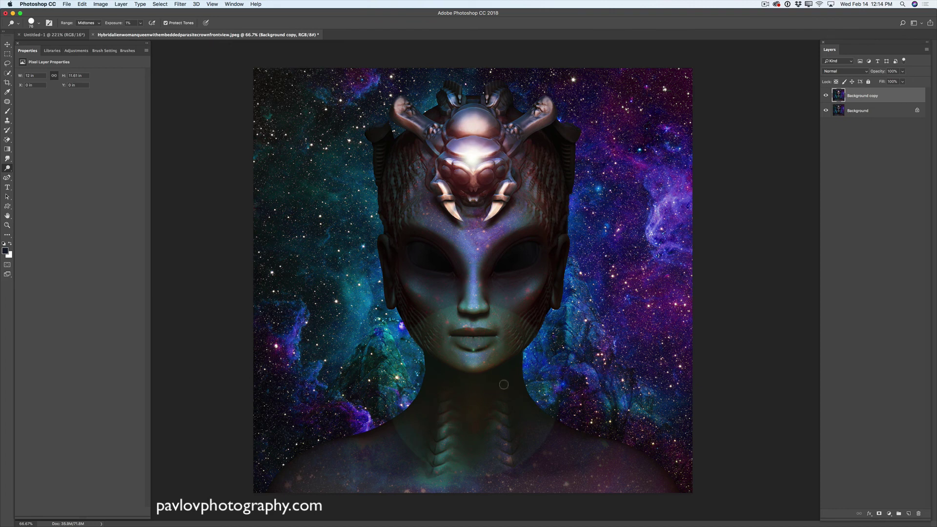
- Add a layer mask to Background copy and mask the stray flare off the neck, chin and face with black radial gradients
click(879, 514)
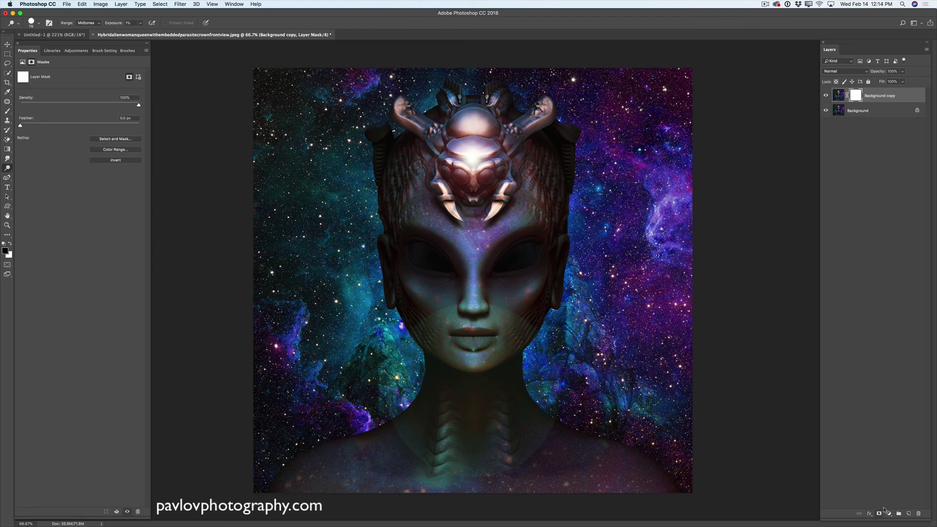
click(7, 149)
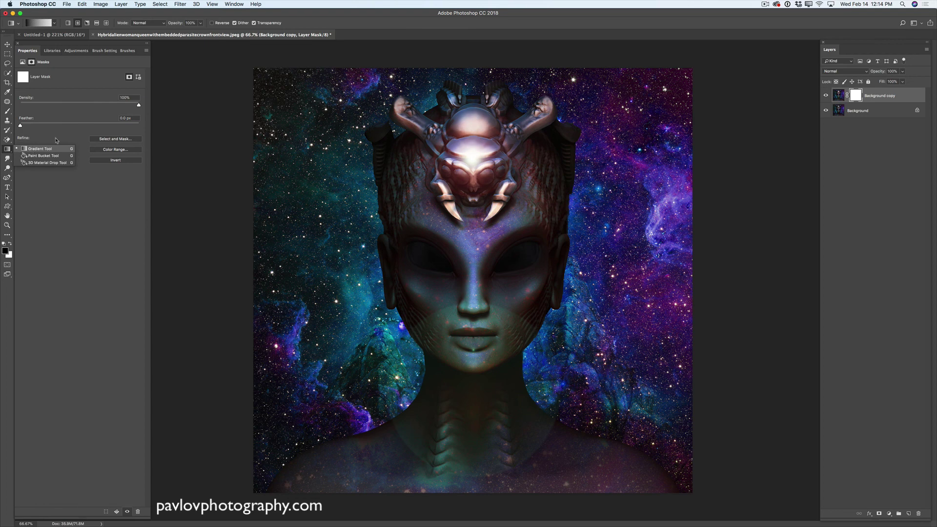
click(39, 149)
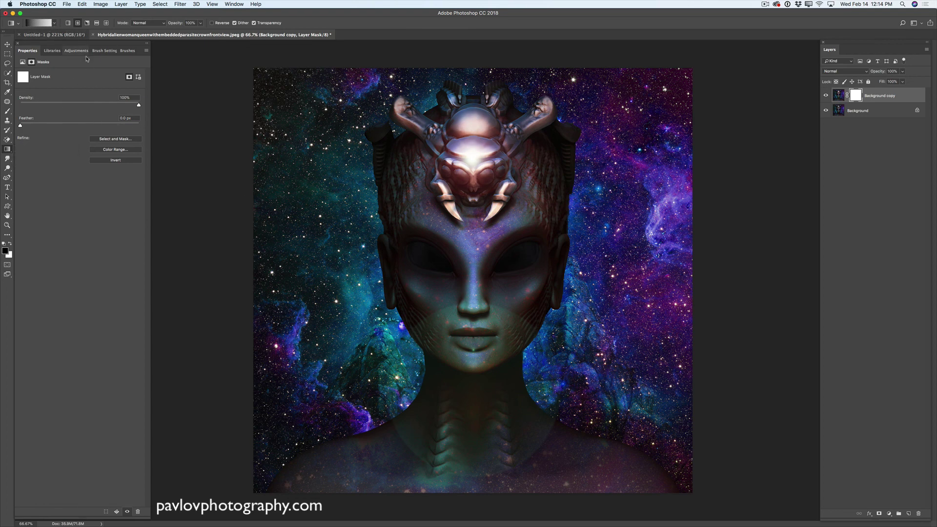
drag(431, 478, 476, 338)
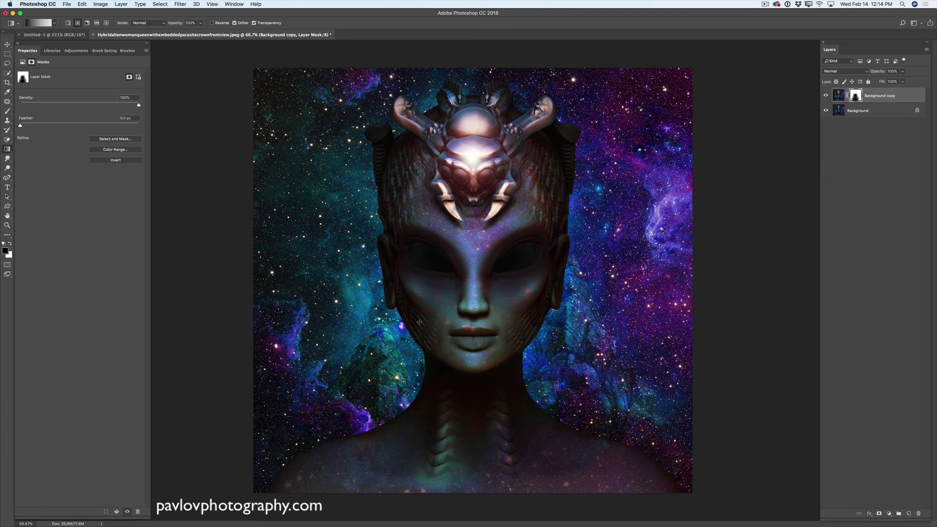
drag(503, 367, 503, 299)
drag(588, 298, 588, 276)
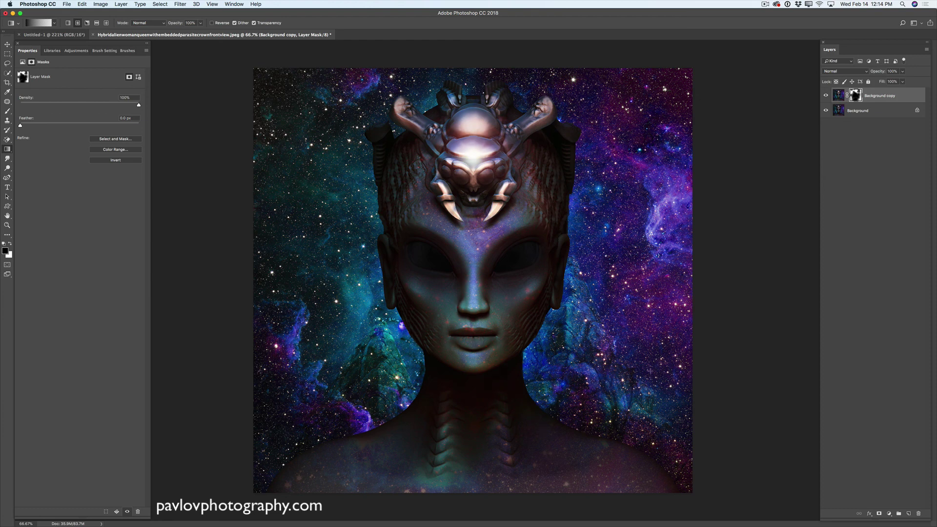
- Compare the image with and without the masked Background copy layer, and flatten the image
key(ctrl+z)
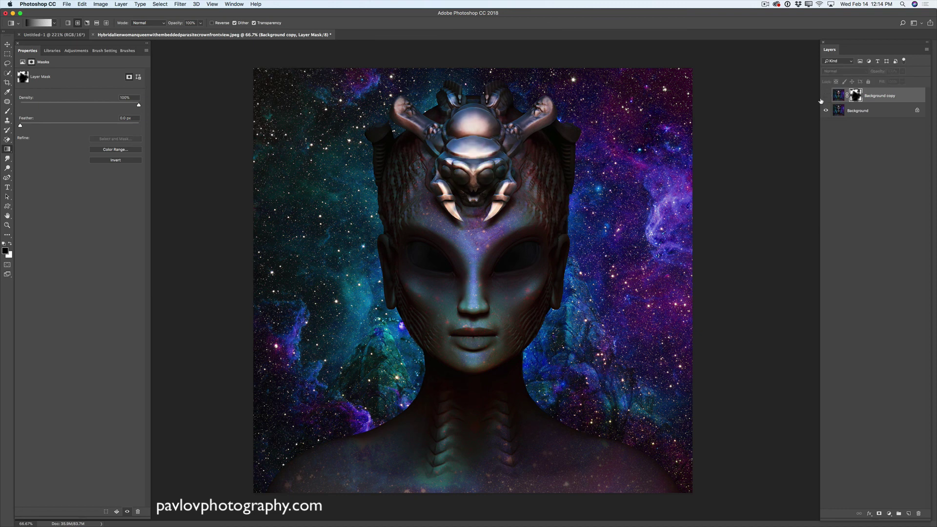
key(ctrl+z)
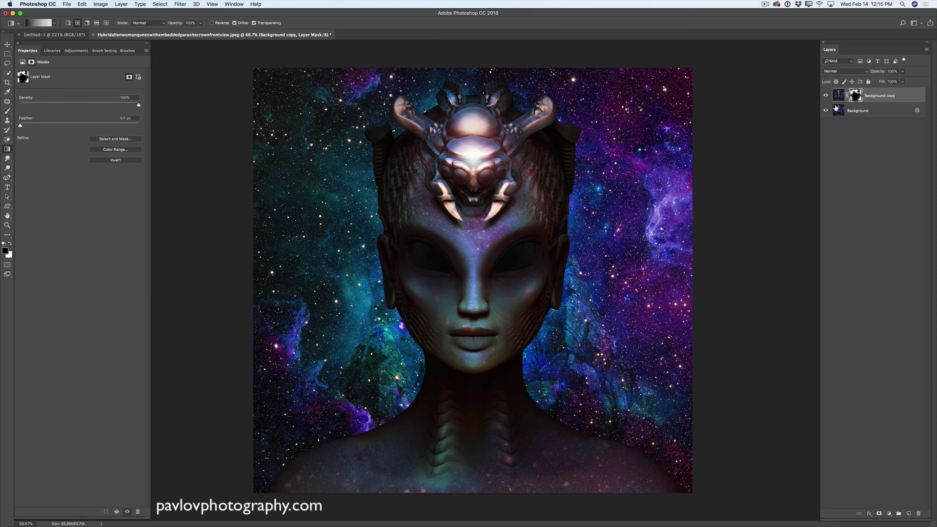
click(927, 50)
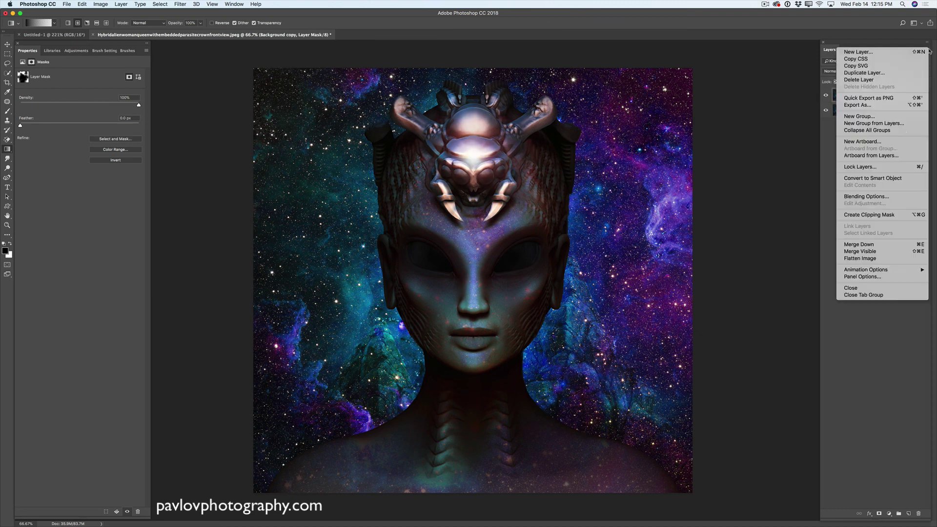
click(877, 260)
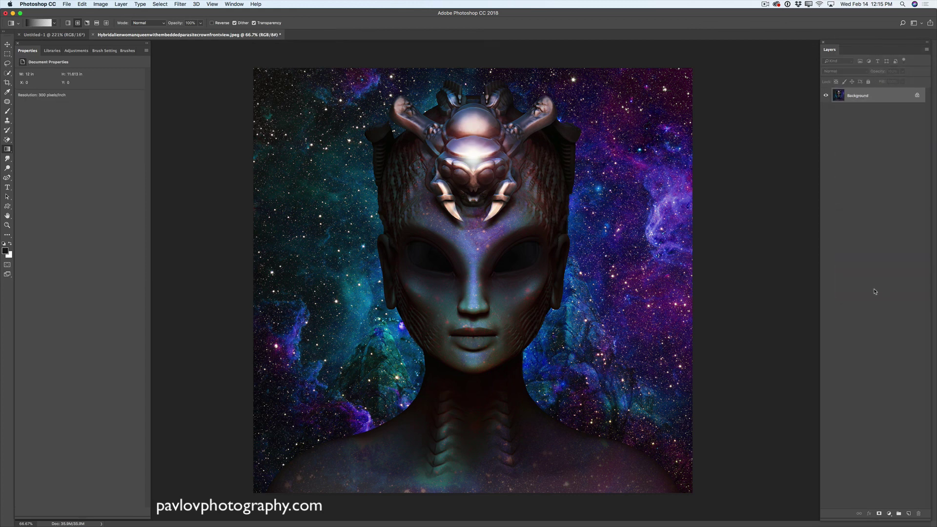